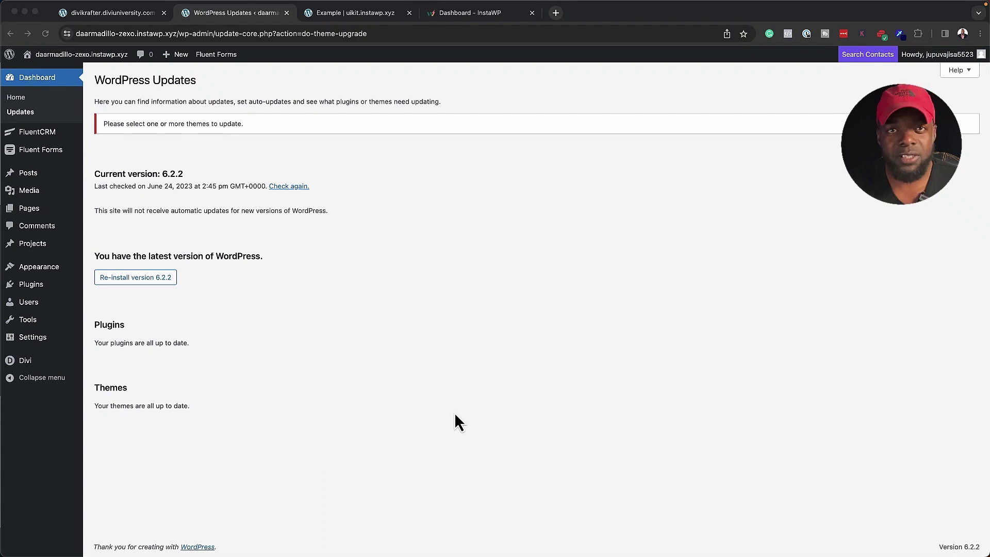
# From All Pages, add a new page named Test and launch it in the Divi Builder.
pyautogui.click(47, 211)
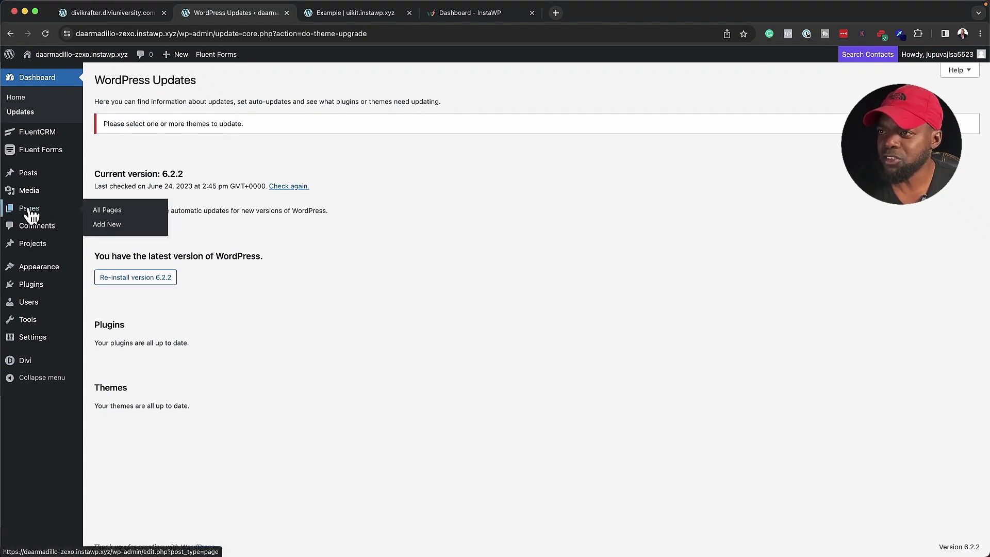
pyautogui.click(99, 209)
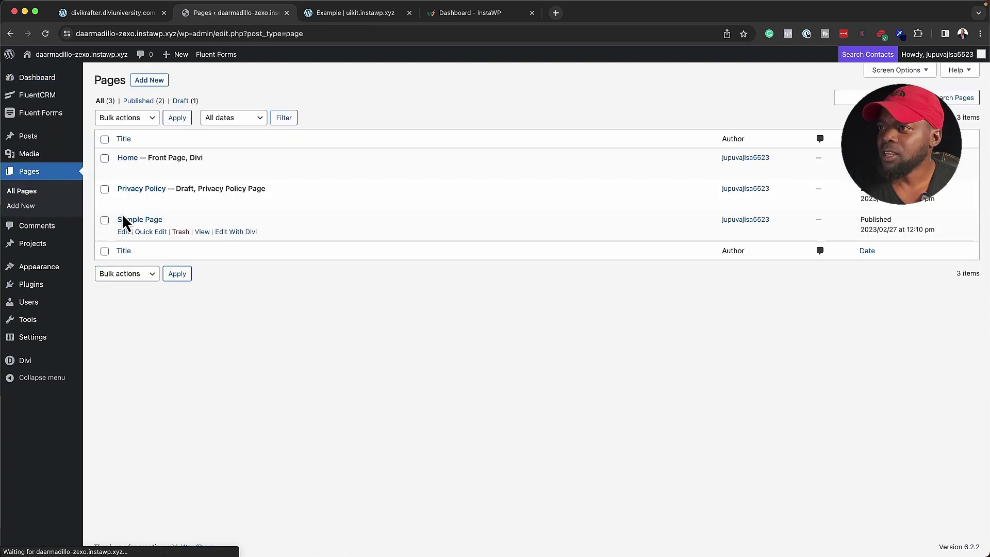
pyautogui.click(147, 82)
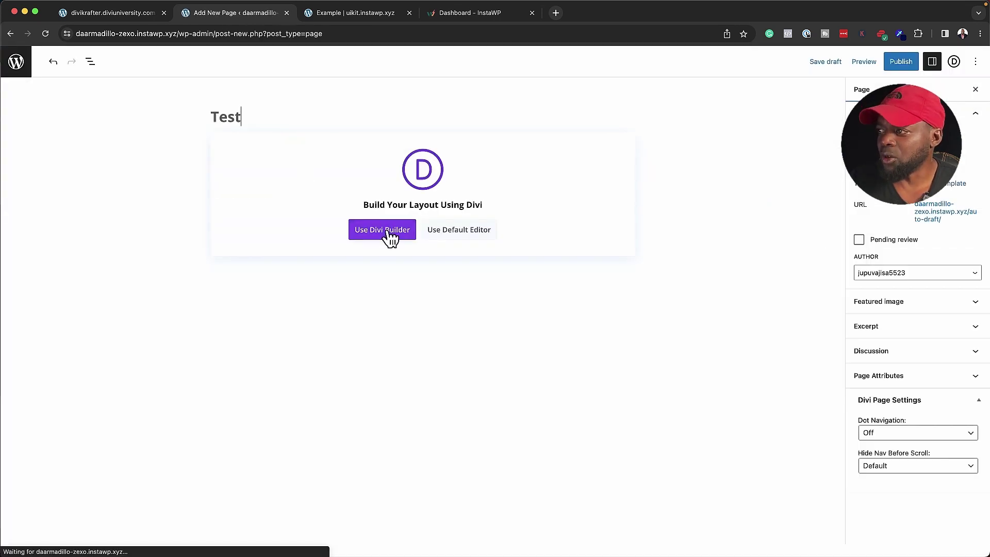
pyautogui.write('Test')
pyautogui.click(386, 233)
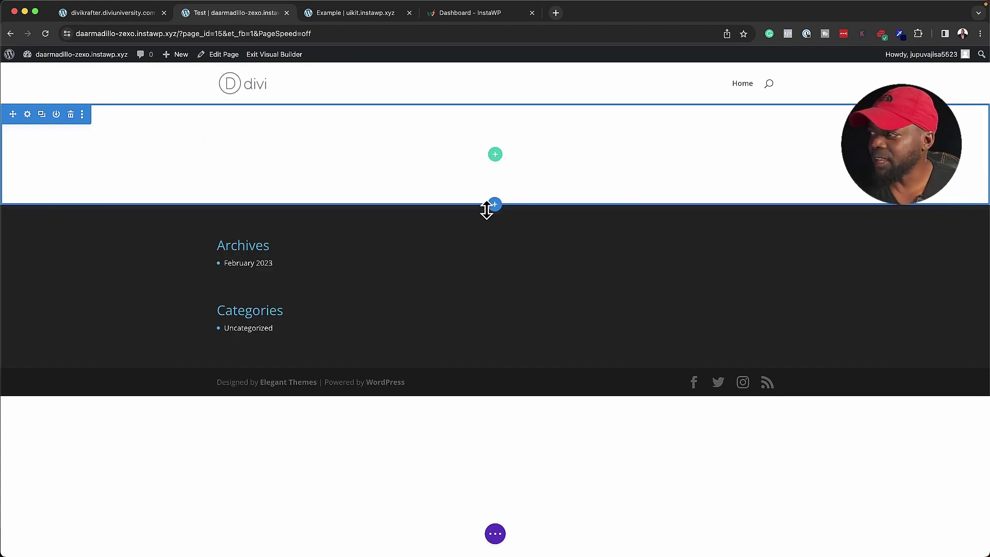
# Insert a Fullwidth section containing a Fullwidth Header module on the Test page.
pyautogui.click(496, 206)
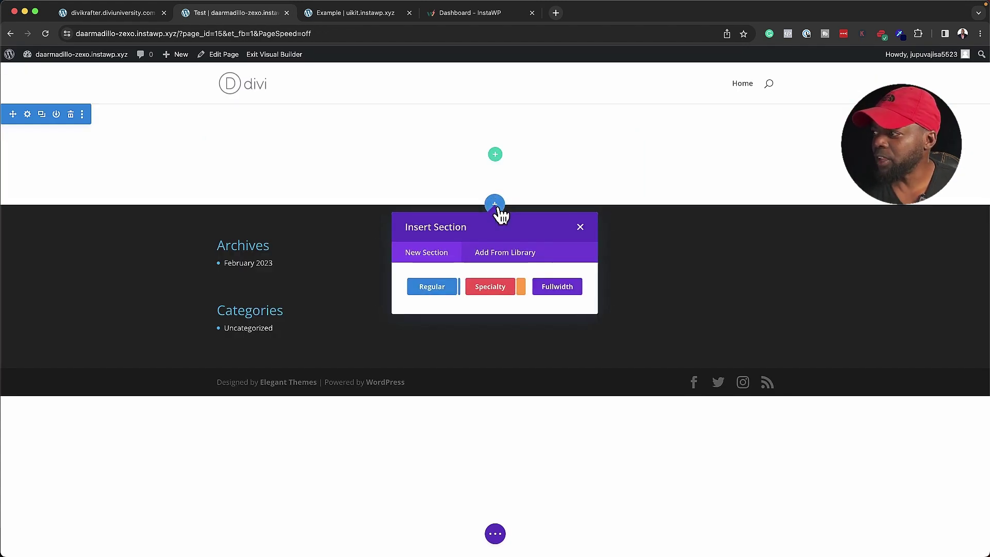
pyautogui.click(569, 293)
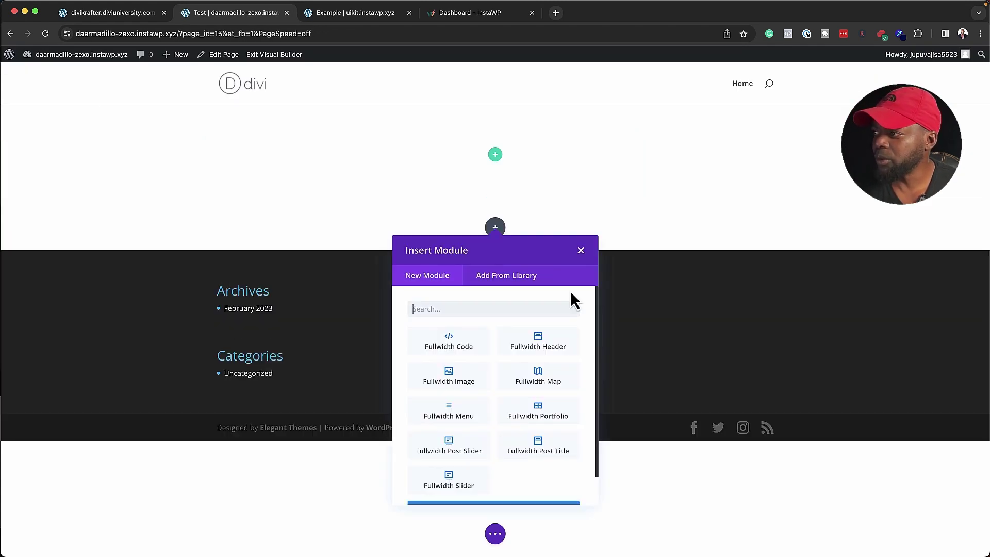
pyautogui.click(543, 347)
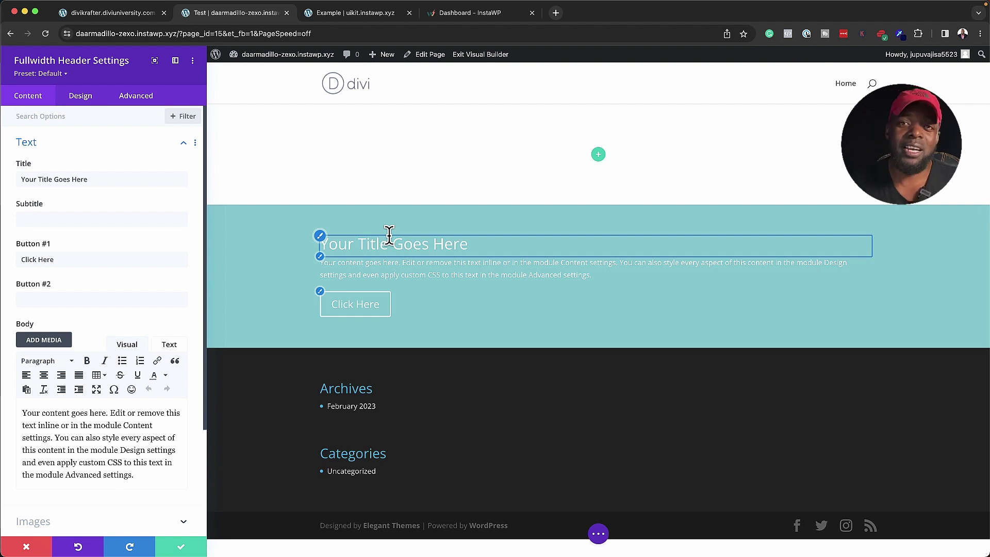
# In Design > Layout, centre the header's content and set Make Fullscreen to YES.
pyautogui.click(78, 103)
pyautogui.click(66, 148)
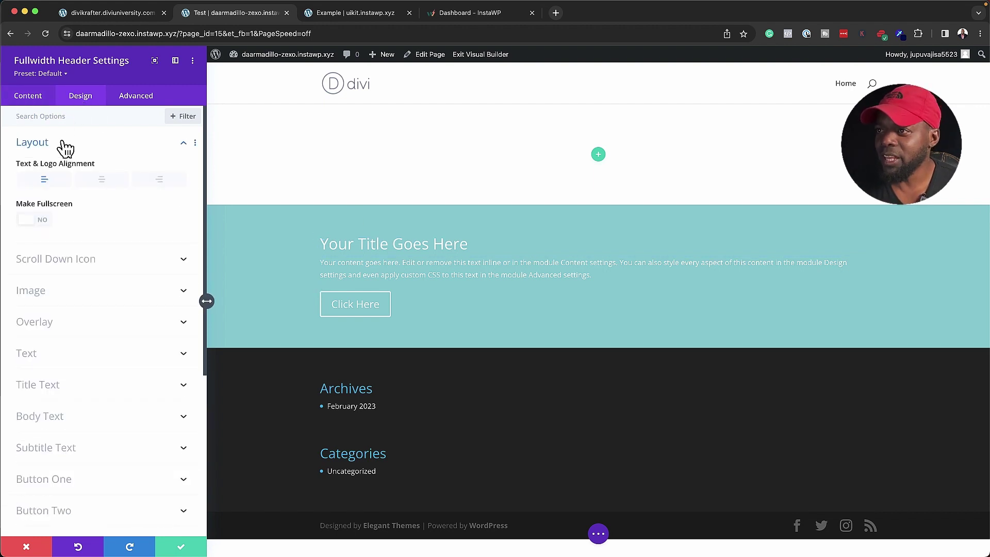
pyautogui.click(102, 180)
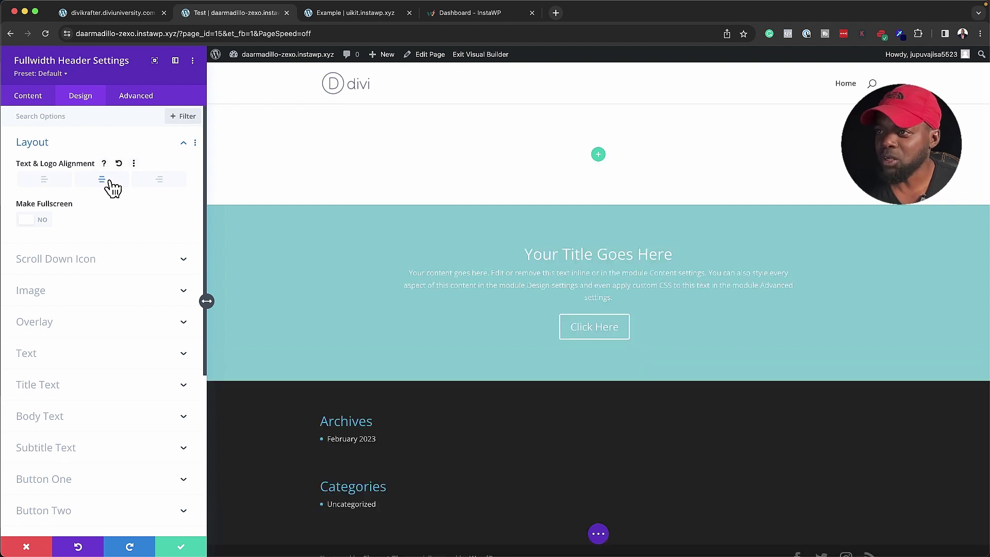
pyautogui.click(37, 221)
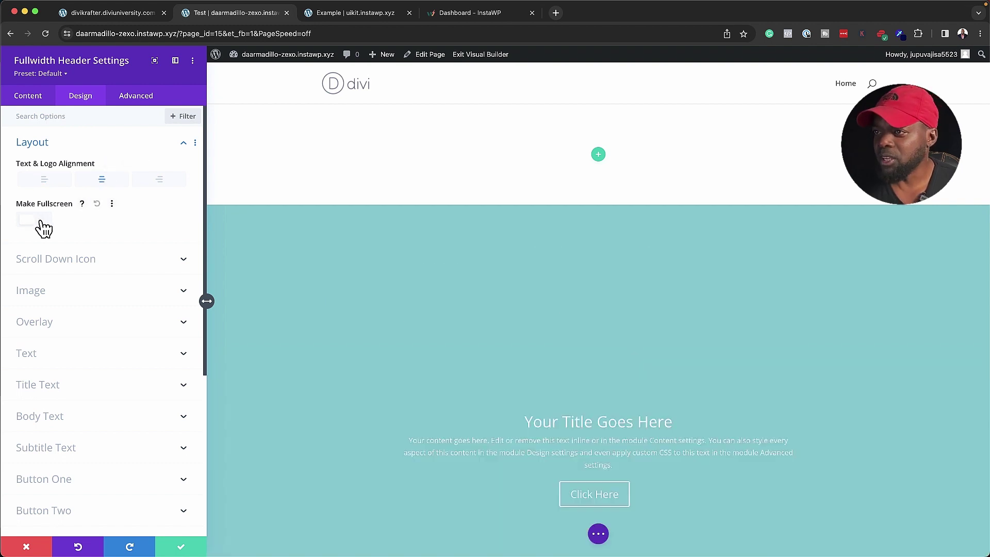
pyautogui.click(31, 97)
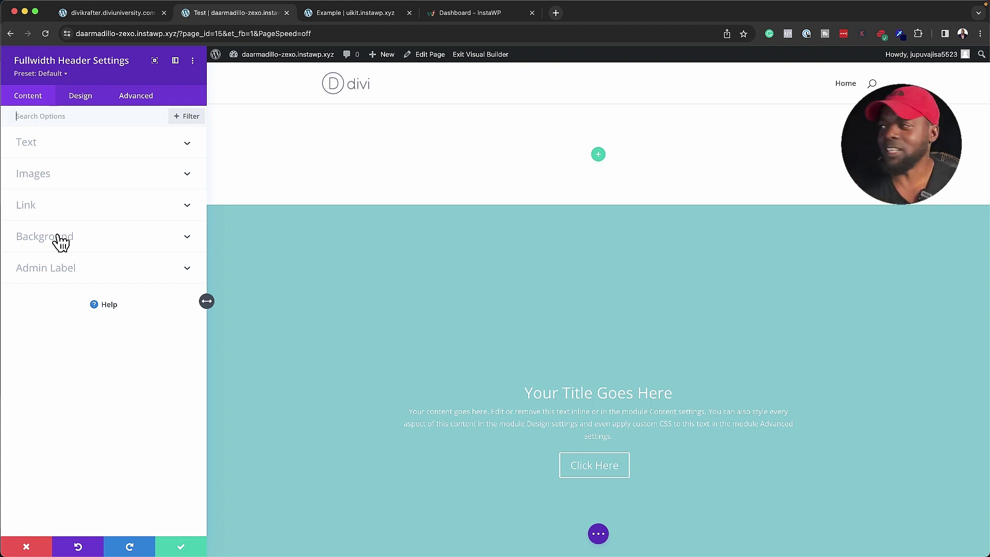
# On the Example page, search the library for hero and preview DK Full-Width Hero #002 Overlay live.
pyautogui.click(309, 13)
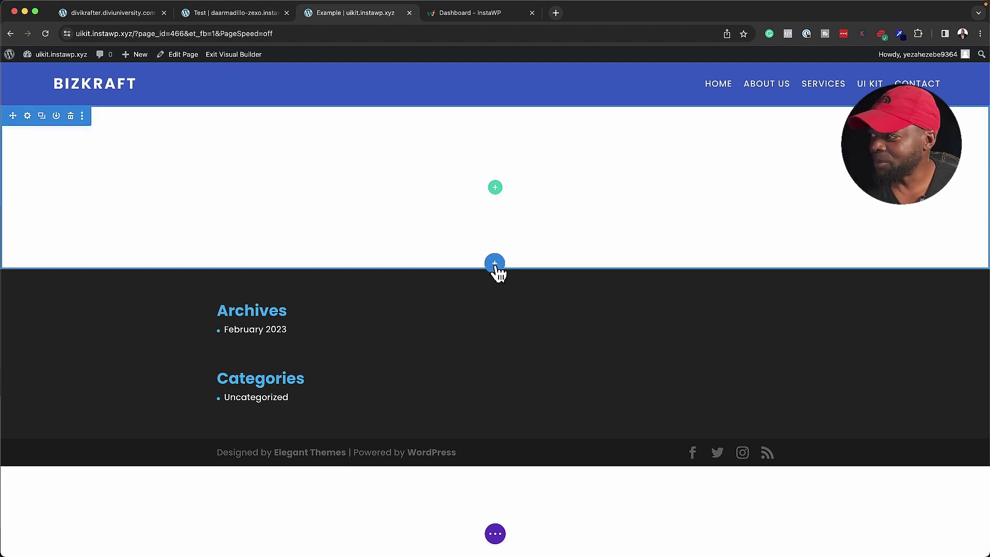
pyautogui.click(496, 266)
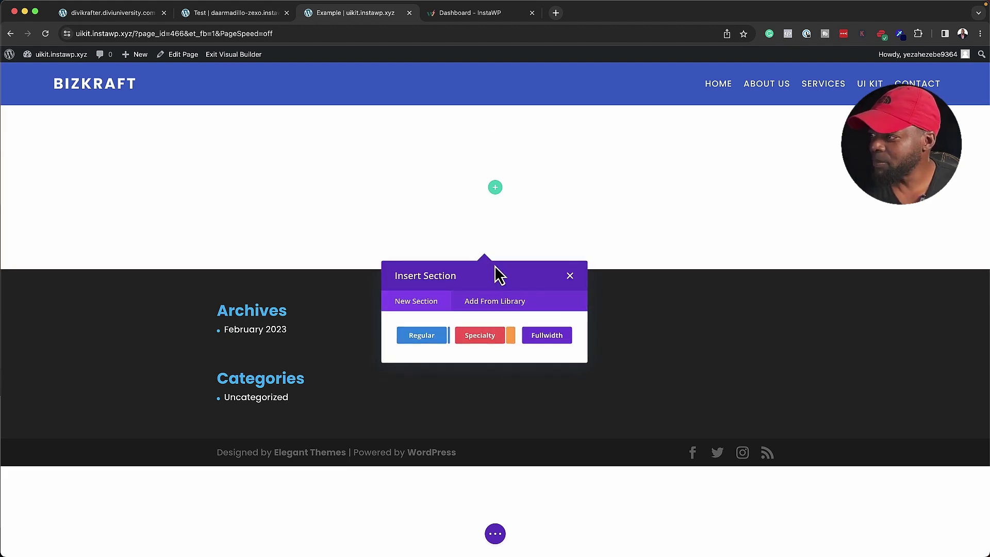
pyautogui.click(499, 308)
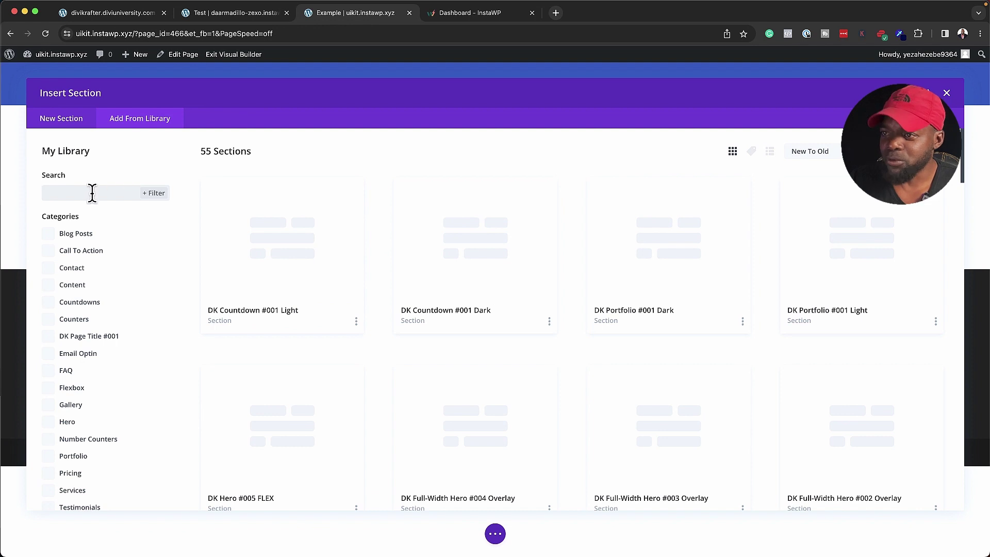
pyautogui.write('hero')
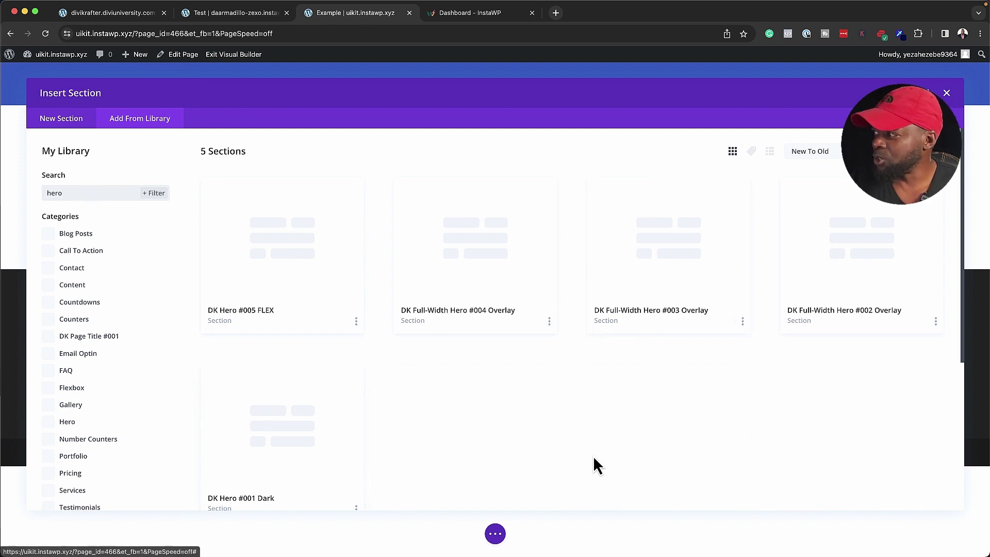
pyautogui.moveTo(668, 255)
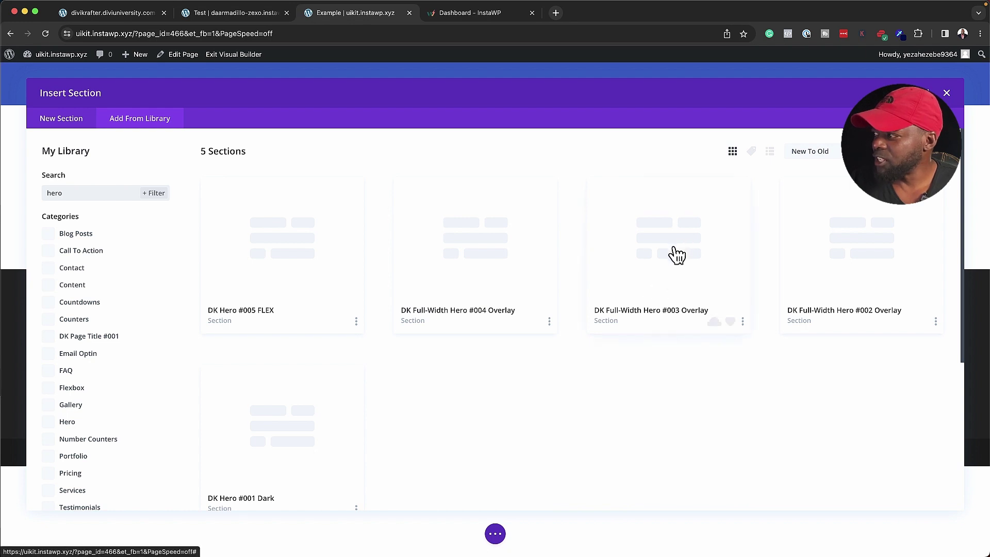
pyautogui.click(846, 260)
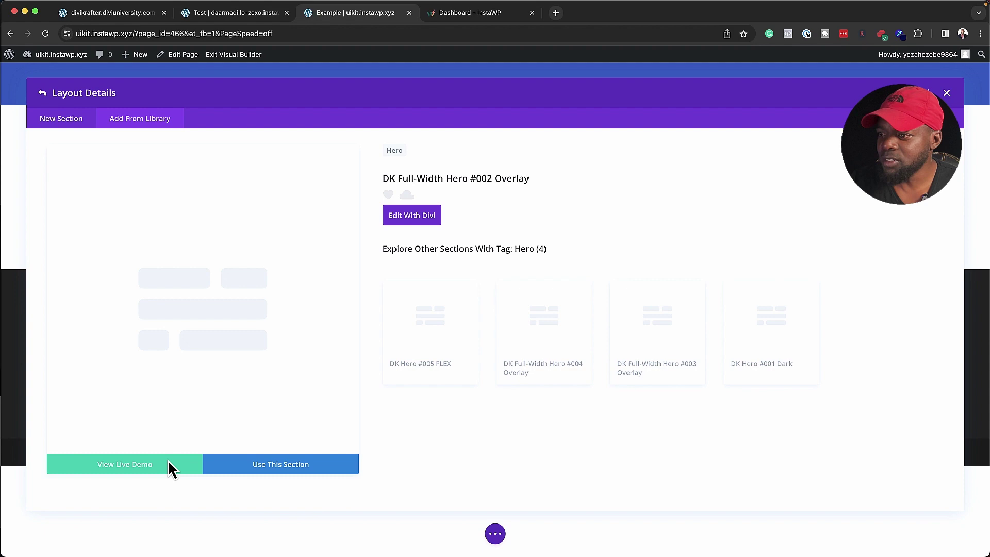
pyautogui.click(138, 466)
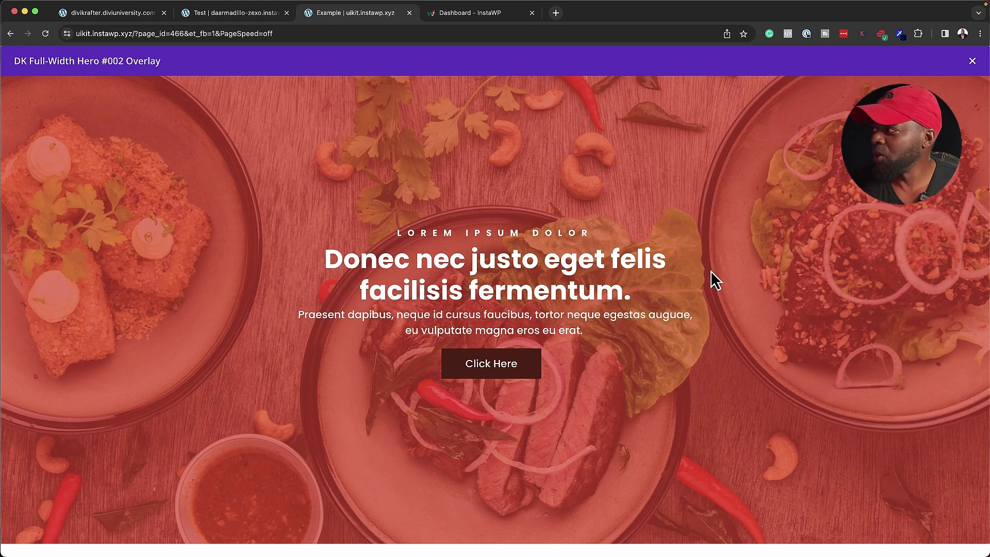
pyautogui.click(975, 65)
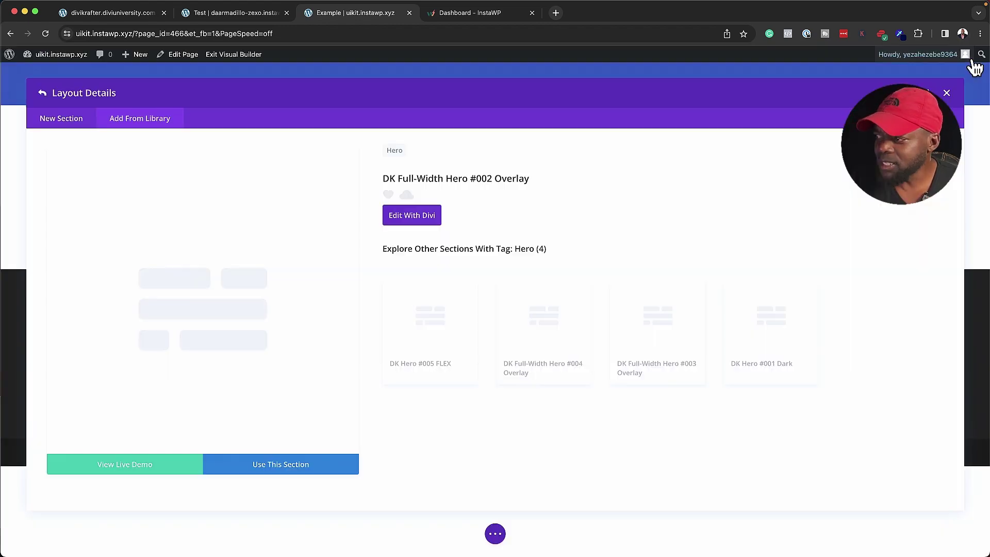
# Use the DK Full-Width Hero #002 Overlay section and delete the empty section above it.
pyautogui.click(281, 467)
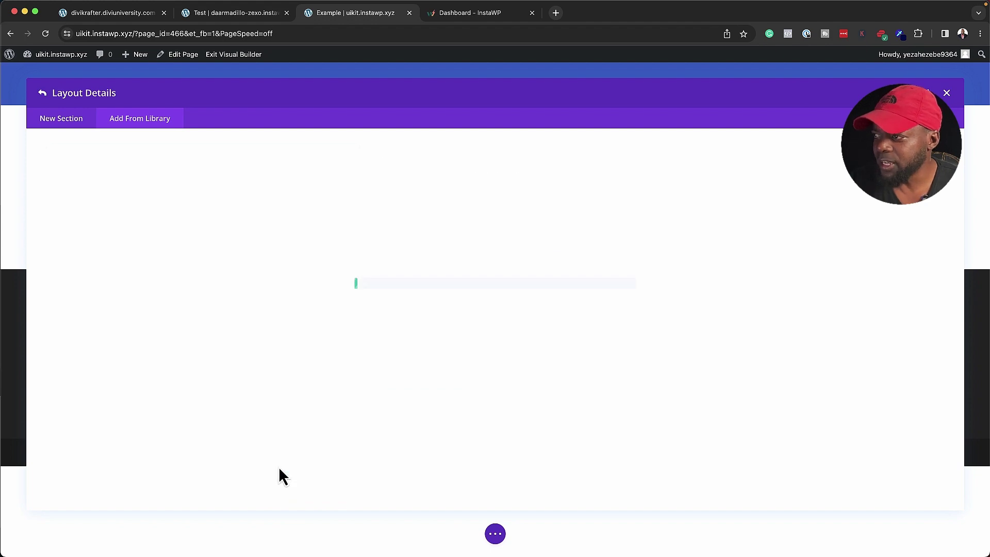
pyautogui.click(71, 116)
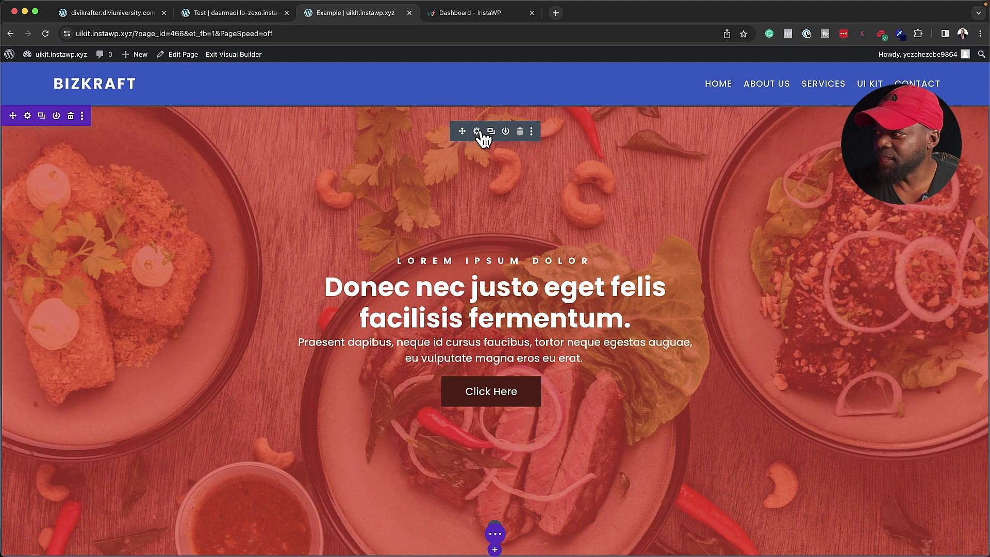
# In the hero header's settings, reach the background image and start replacing it from the Media Library.
pyautogui.click(478, 132)
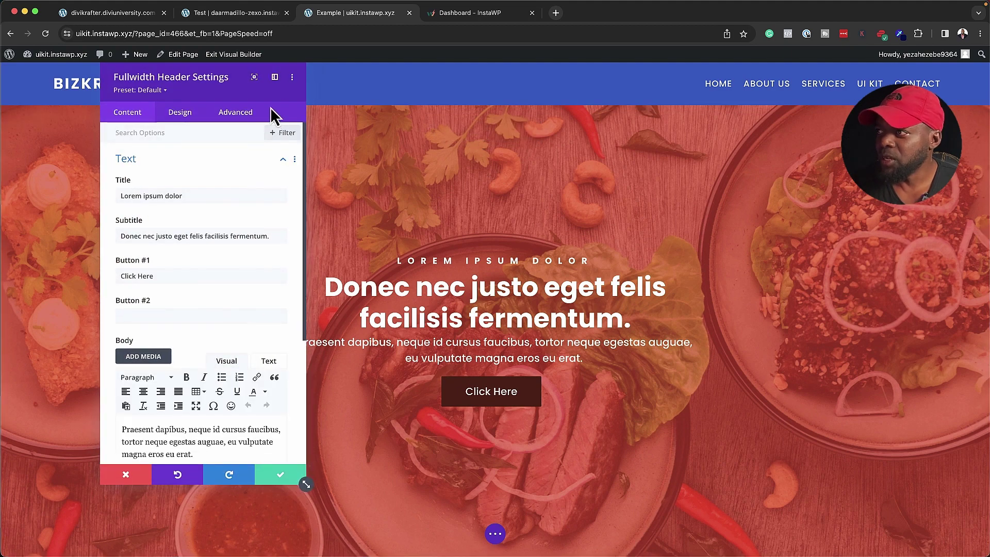
pyautogui.click(280, 84)
pyautogui.scroll(-5, 101, 310)
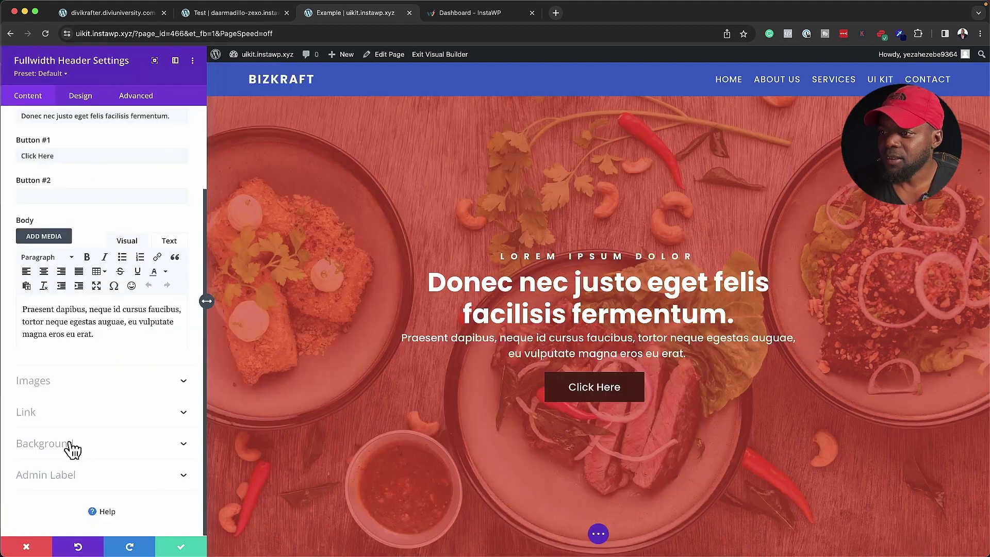
pyautogui.click(68, 442)
pyautogui.click(88, 279)
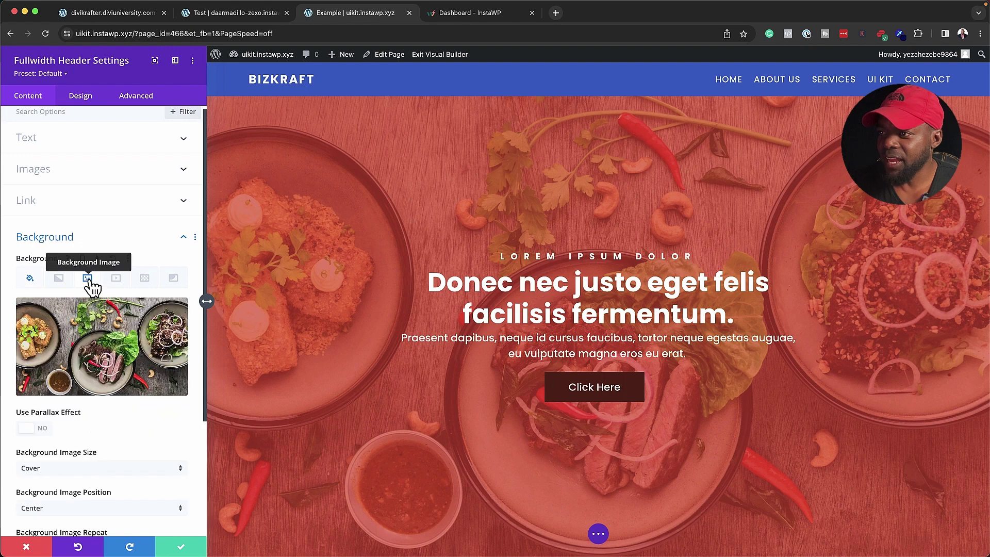
pyautogui.click(116, 346)
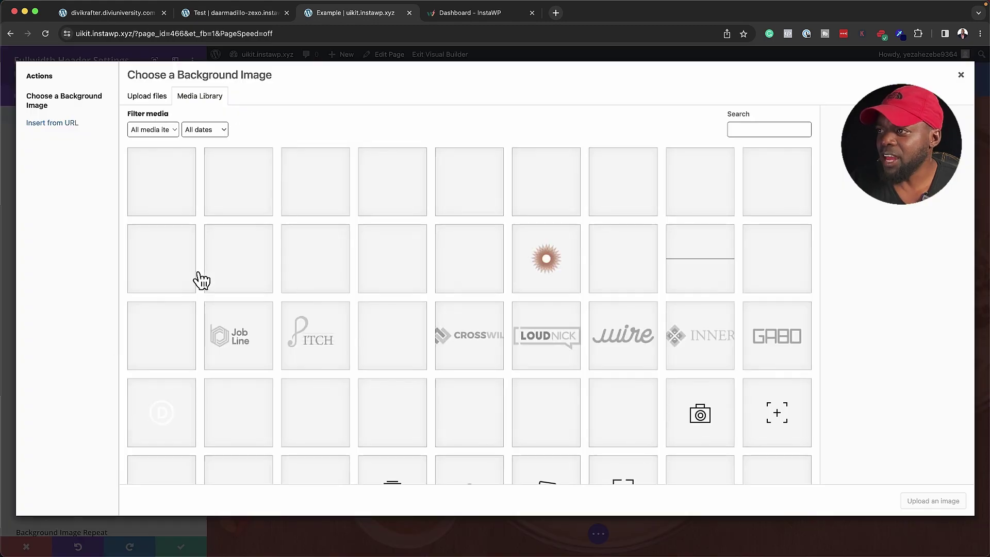
# Upload pexels-pixabay-276724.jpg from the desktop and set it as the header background.
pyautogui.click(151, 101)
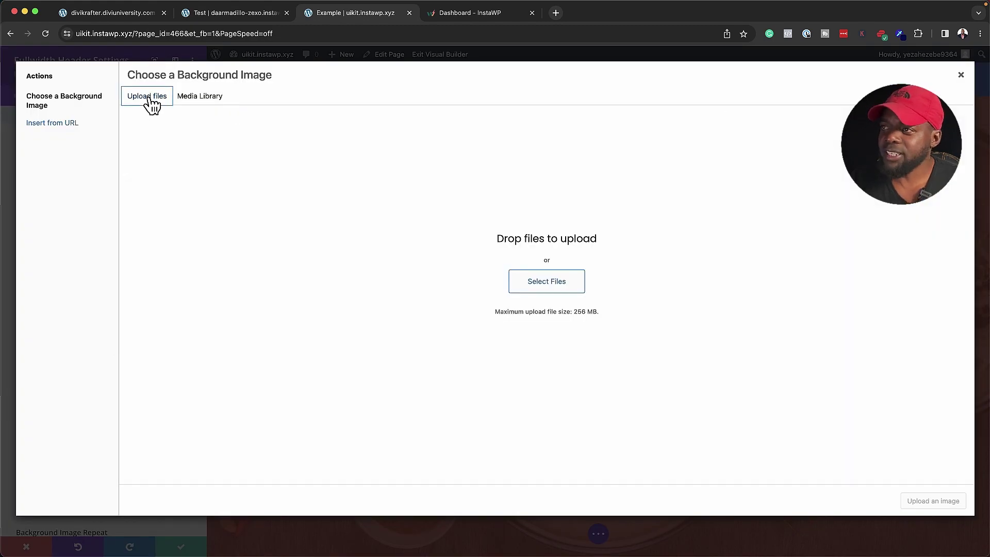
pyautogui.click(561, 290)
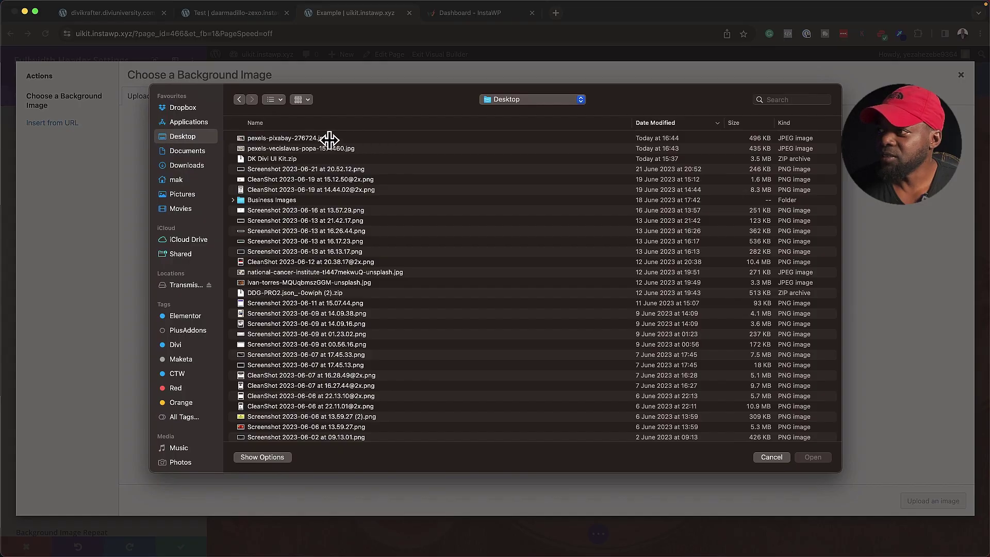
pyautogui.click(330, 139)
pyautogui.press('space')
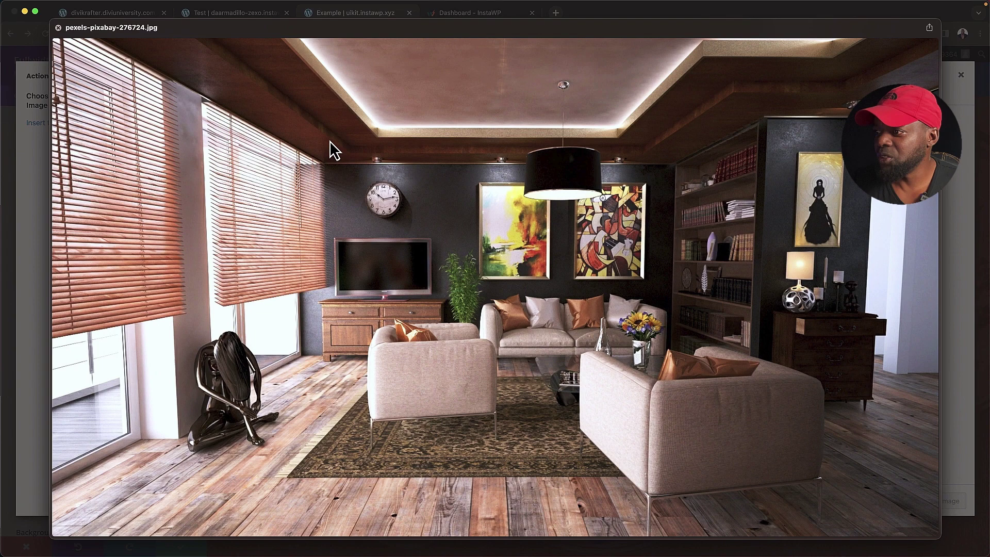
pyautogui.press('space')
pyautogui.press('Return')
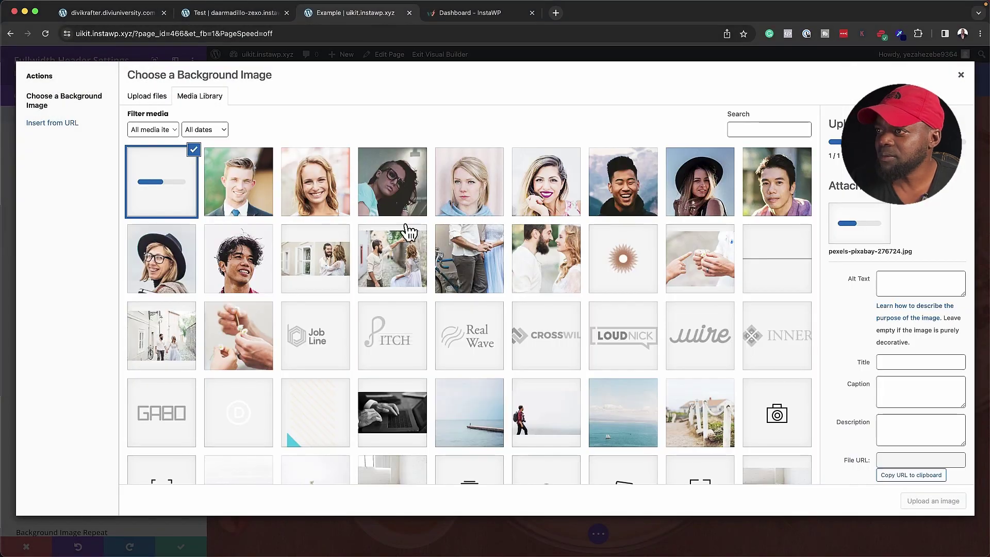
pyautogui.click(933, 501)
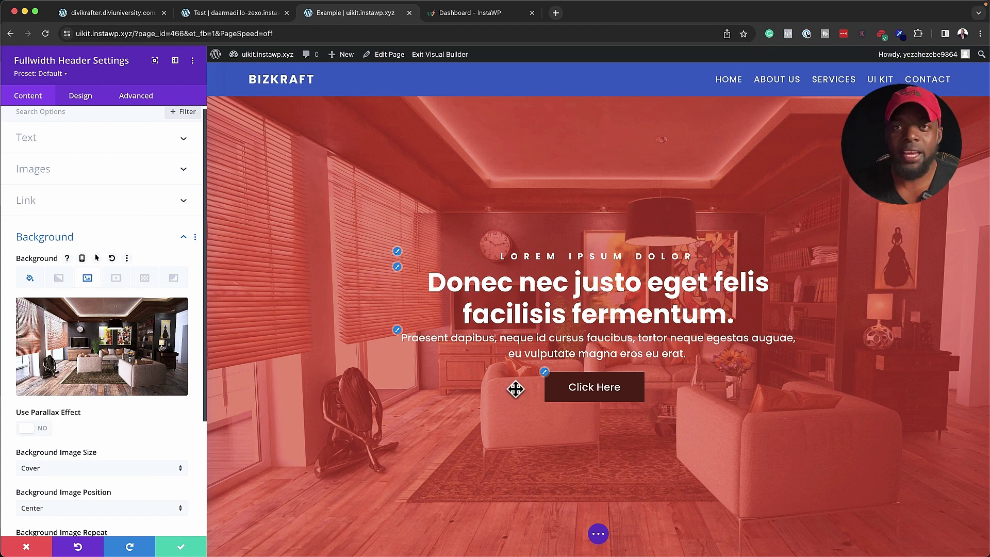
# In Design > Overlay, set a saved blue overlay colour and make it partly transparent.
pyautogui.click(81, 95)
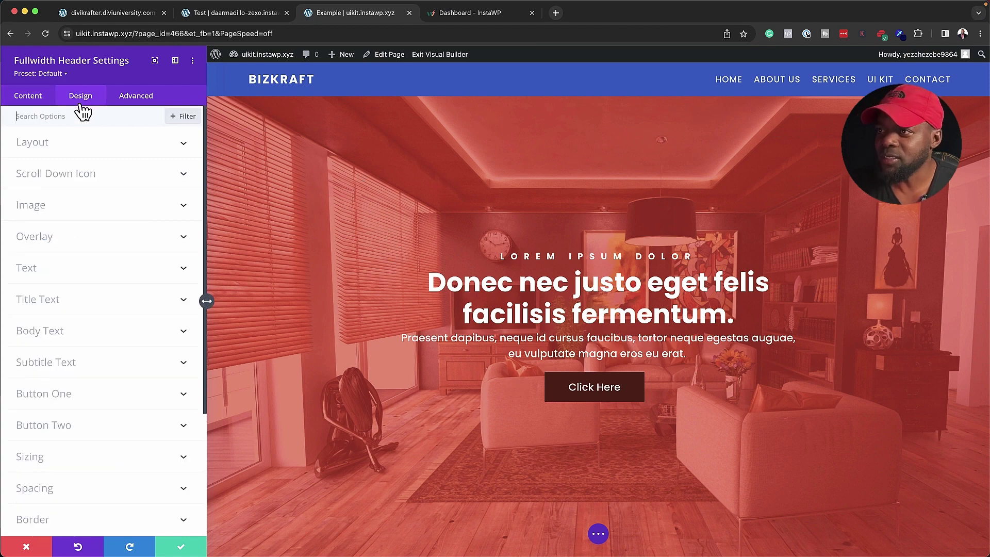
pyautogui.click(44, 238)
pyautogui.click(84, 163)
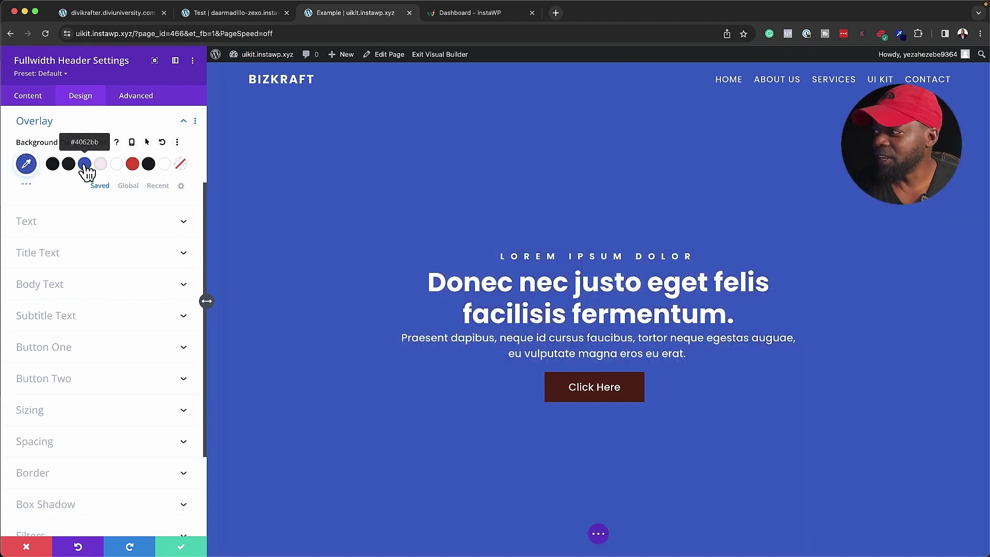
pyautogui.click(27, 163)
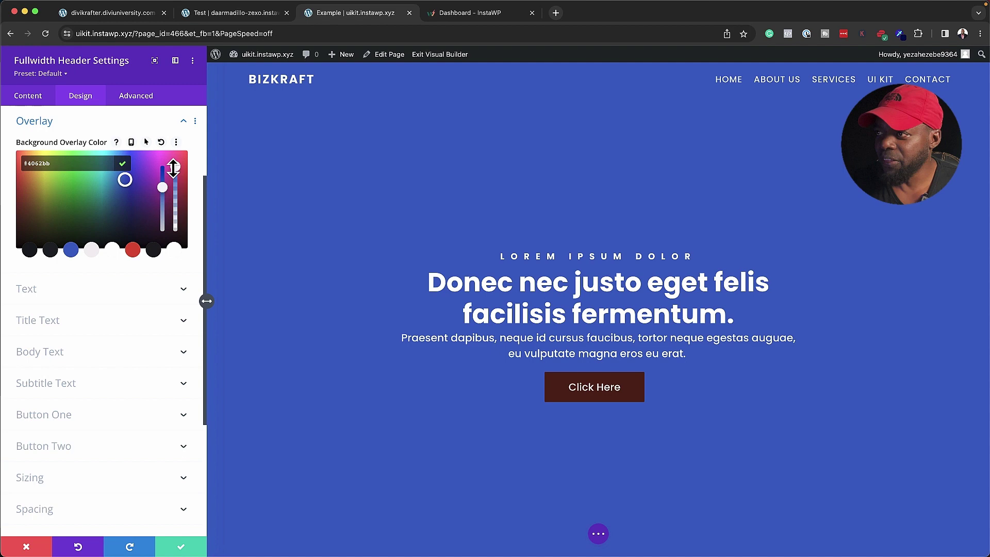
pyautogui.moveTo(173, 168)
pyautogui.mouseDown()
pyautogui.moveTo(178, 206)
pyautogui.moveTo(175, 180)
pyautogui.mouseUp()
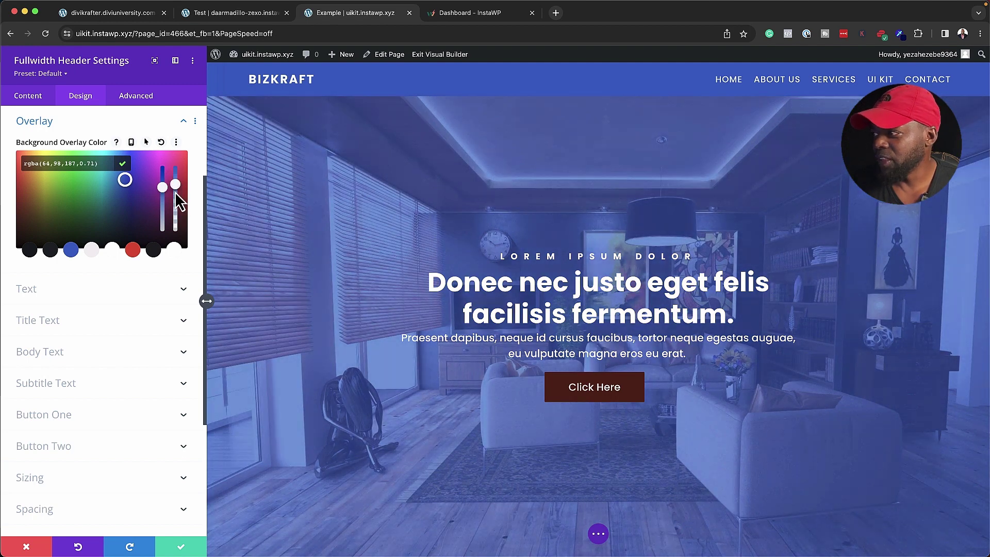
# Change the overlay to a dark colour at roughly 0.79 opacity and save the header settings.
pyautogui.click(30, 252)
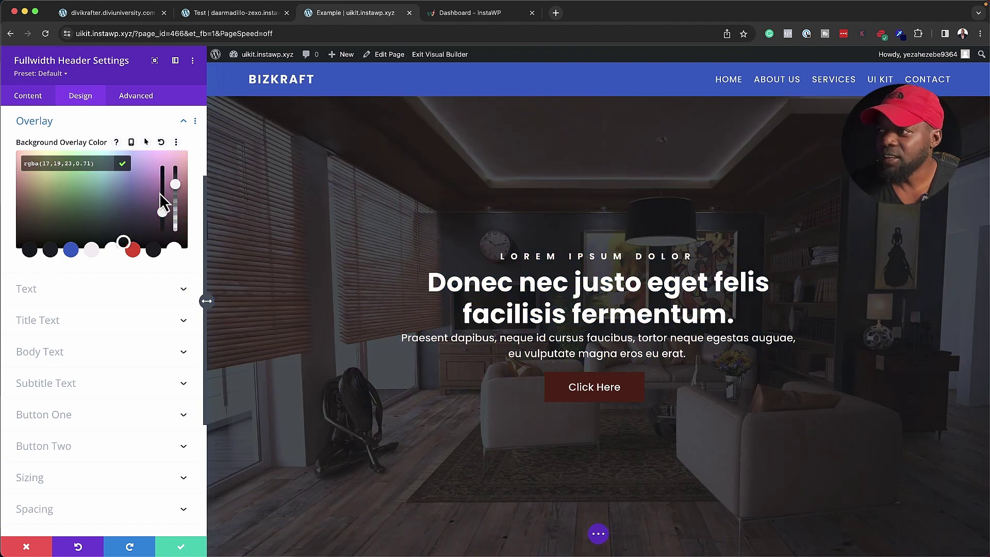
pyautogui.moveTo(175, 183); pyautogui.dragTo(176, 179)
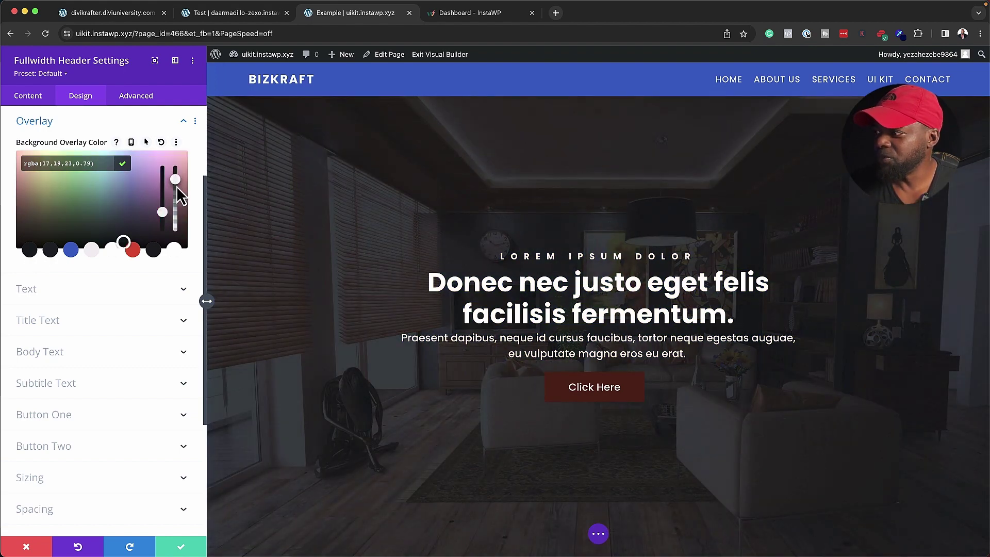
pyautogui.click(183, 545)
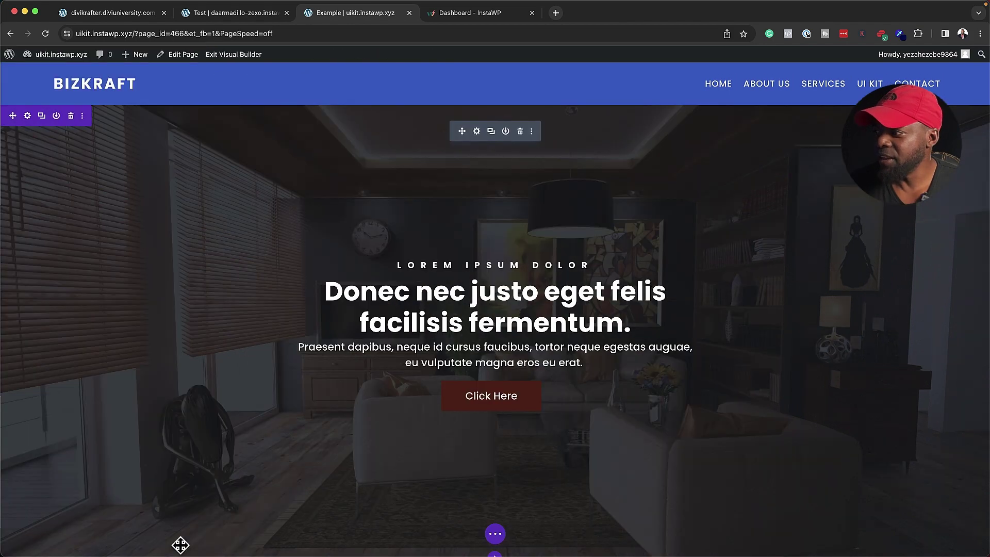
pyautogui.scroll(-4, 265, 339)
pyautogui.scroll(-1, 265, 339)
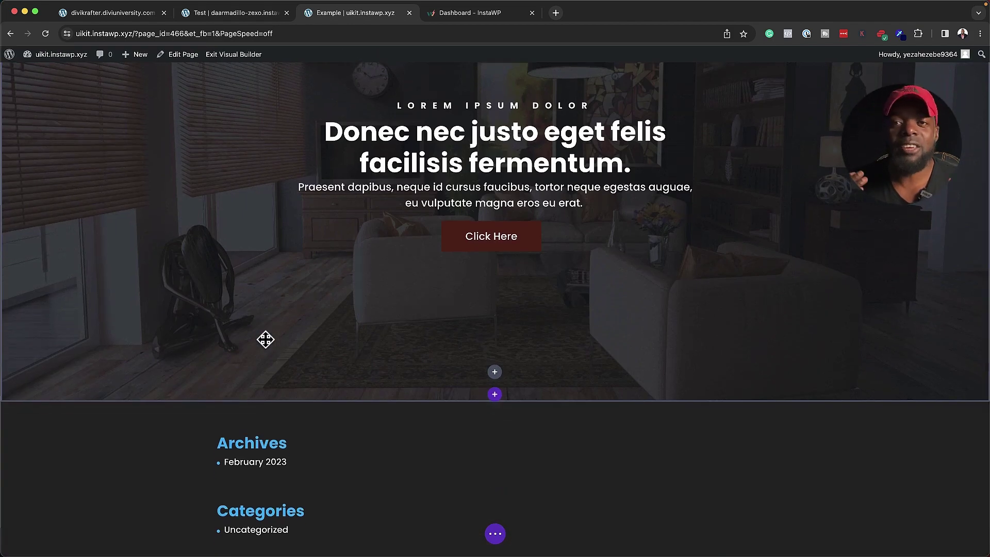
# Below the hero, filter the library to Content sections and preview DK Content #001 Dark live.
pyautogui.click(495, 394)
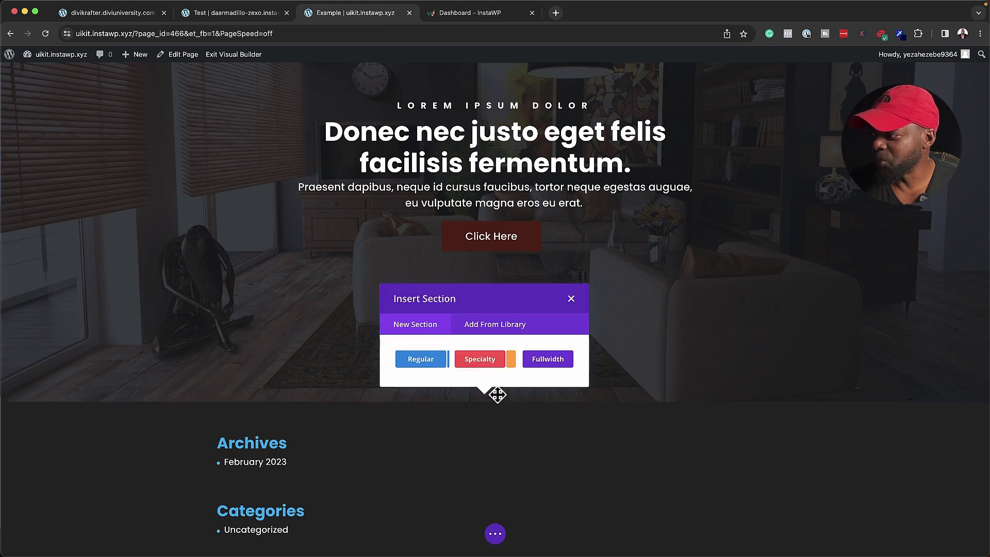
pyautogui.click(509, 330)
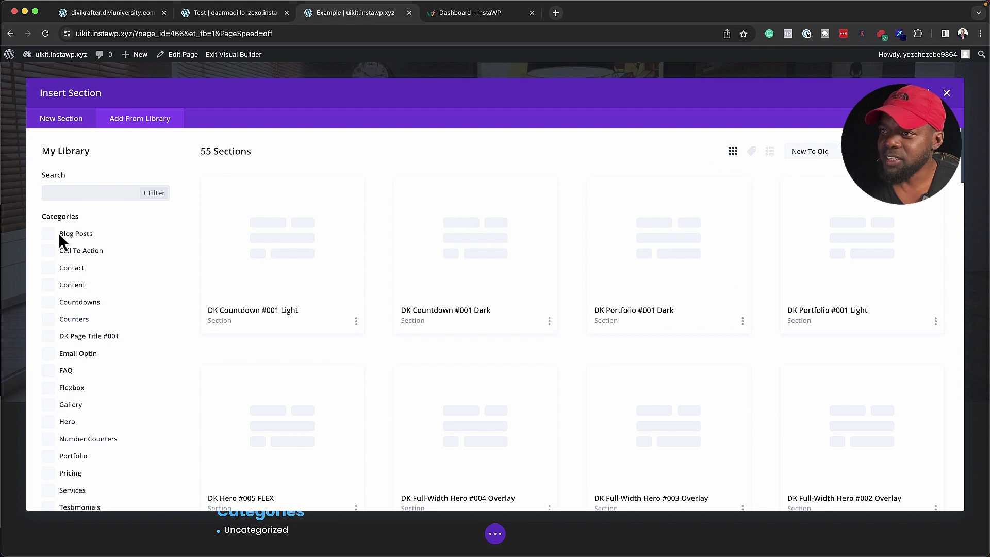
pyautogui.click(49, 286)
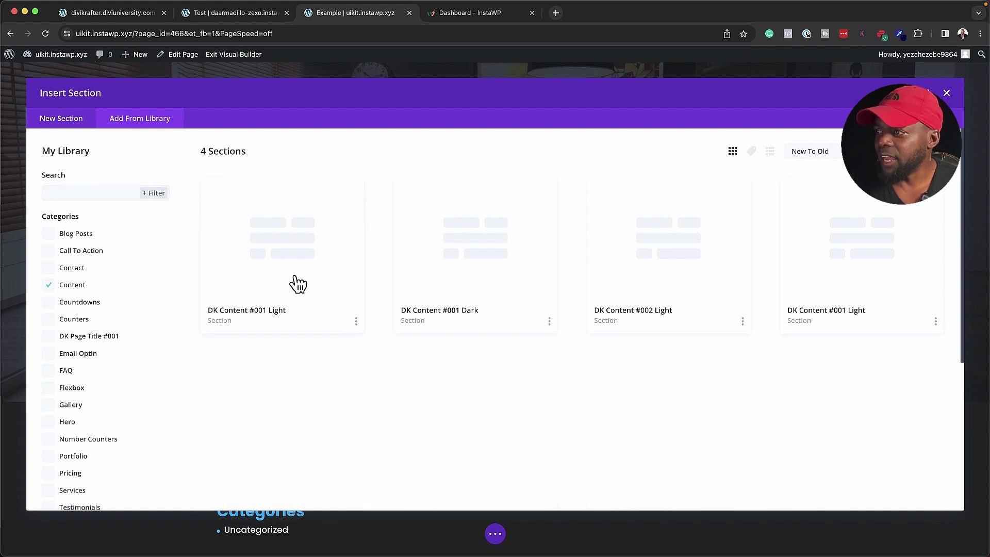
pyautogui.moveTo(475, 255)
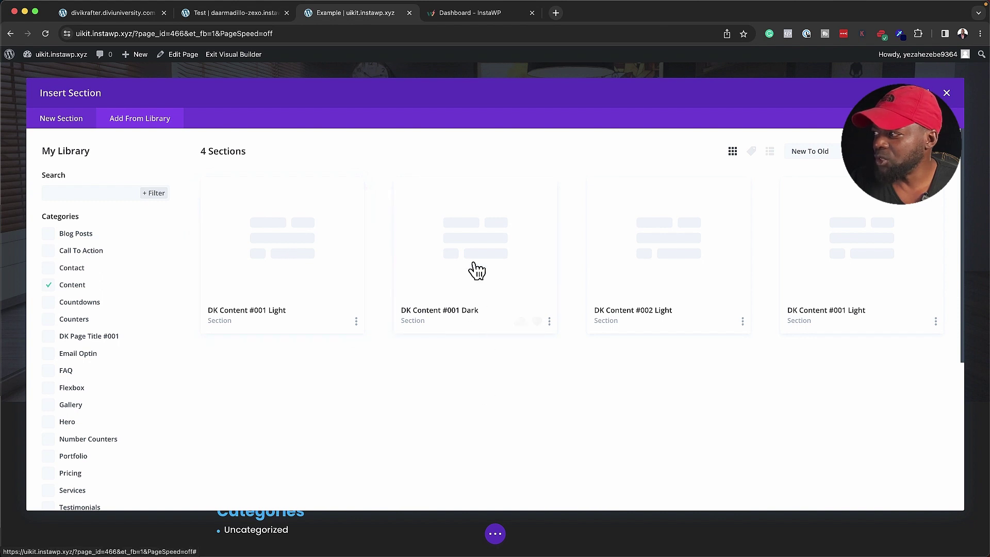
pyautogui.click(480, 254)
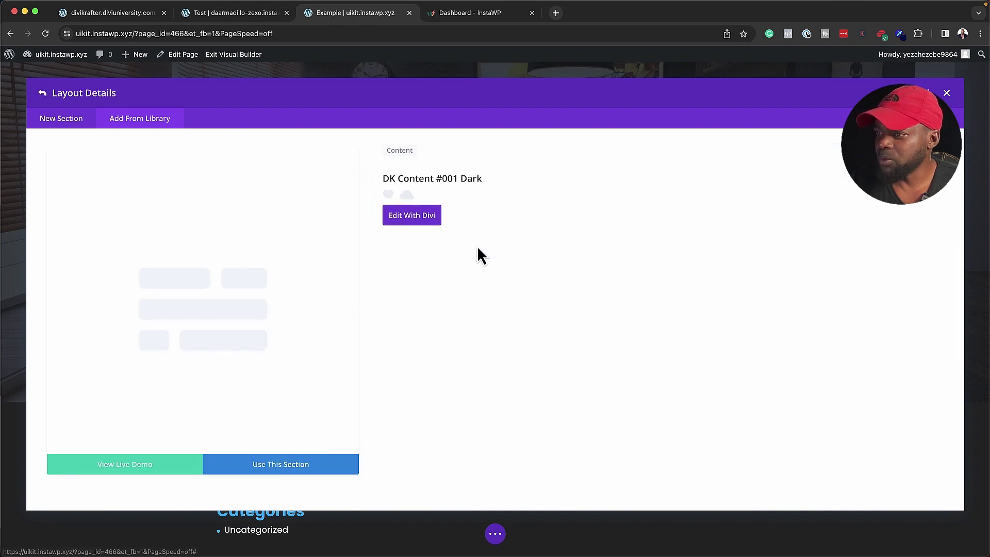
pyautogui.click(134, 469)
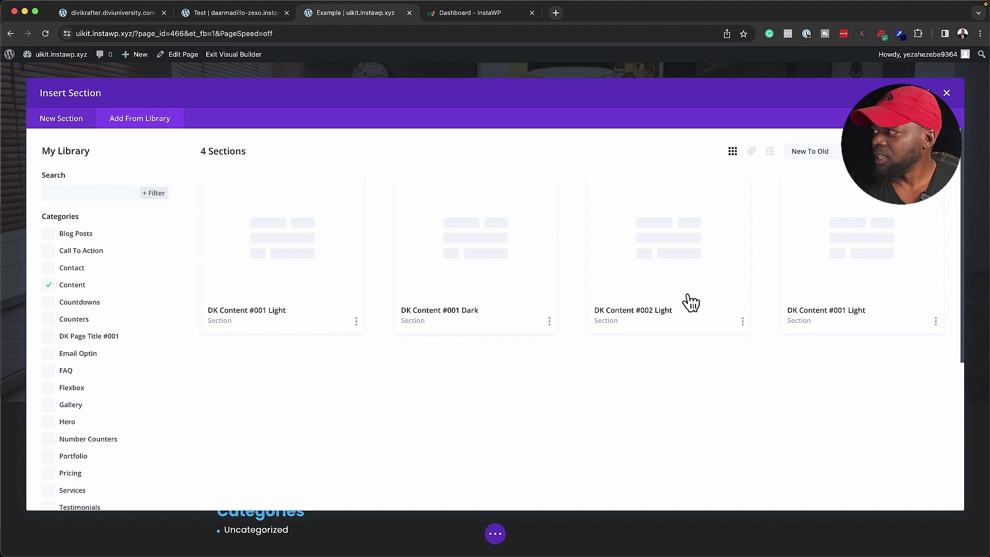
# Preview DK Content #001 Light live and close the preview.
pyautogui.click(881, 240)
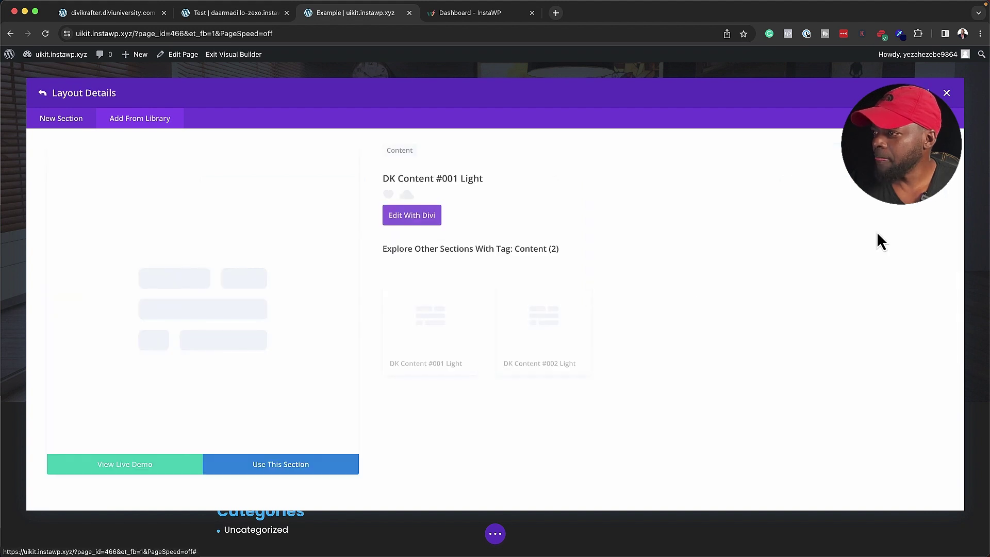
pyautogui.click(137, 471)
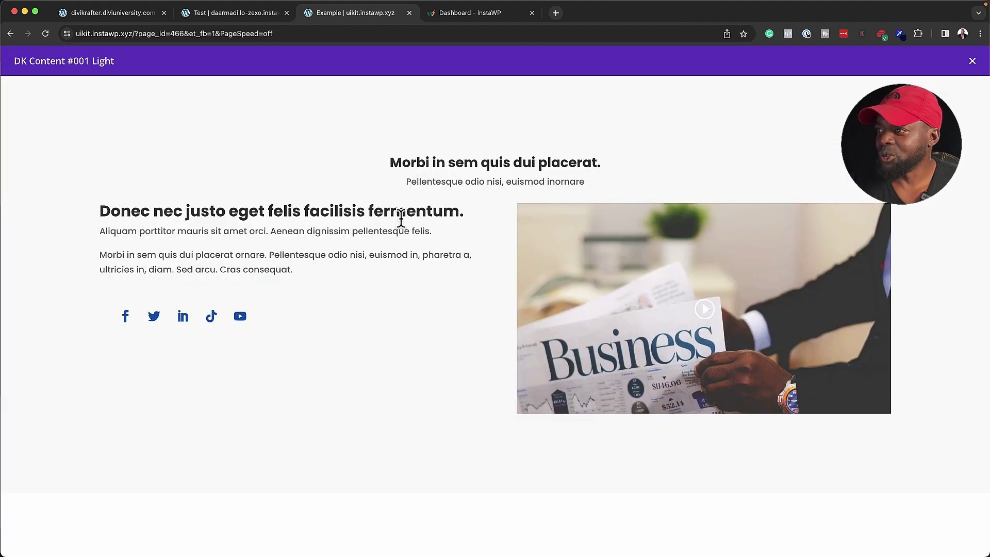
pyautogui.click(974, 62)
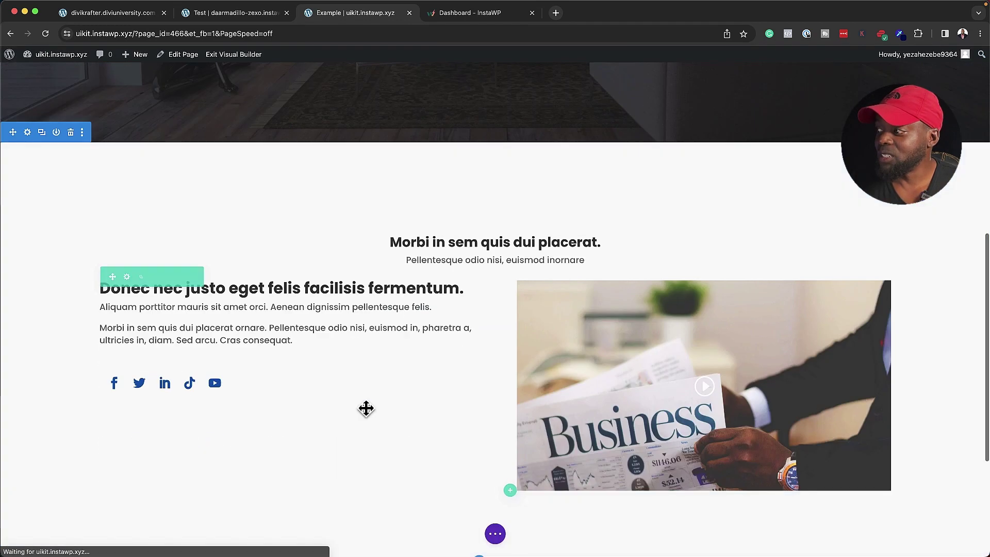
pyautogui.scroll(-3, 366, 408)
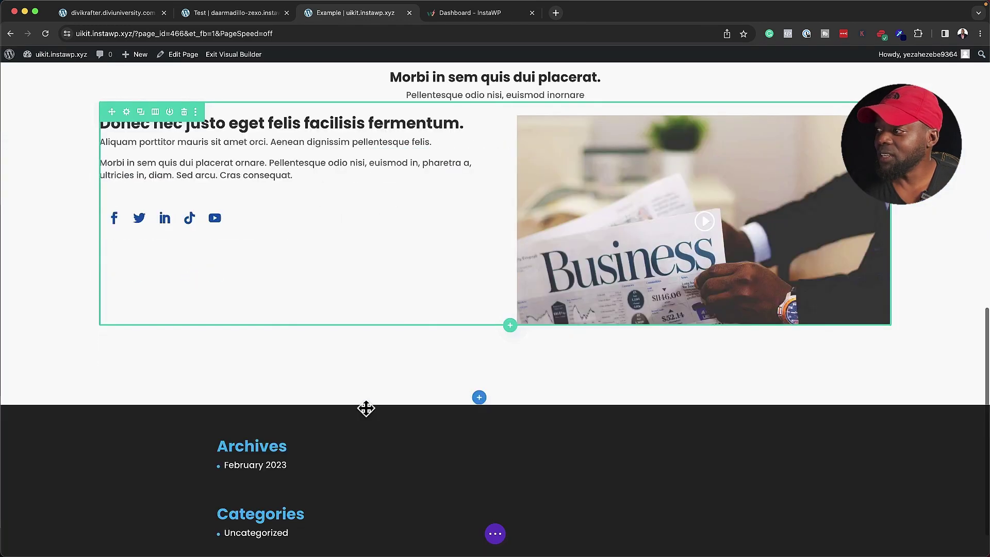
# Below the content section, filter the library to Pricing and add DK Pricing #001 Dark.
pyautogui.click(480, 400)
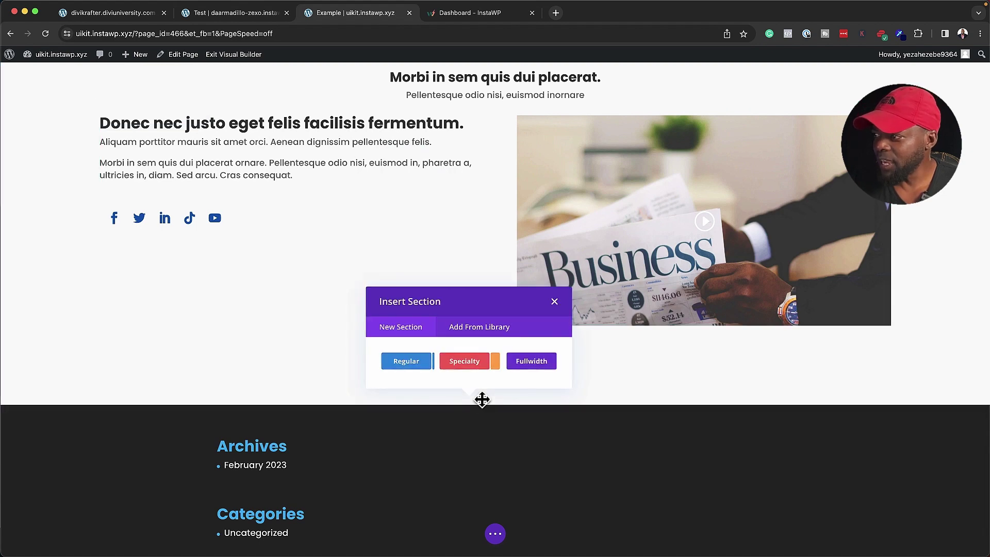
pyautogui.click(487, 331)
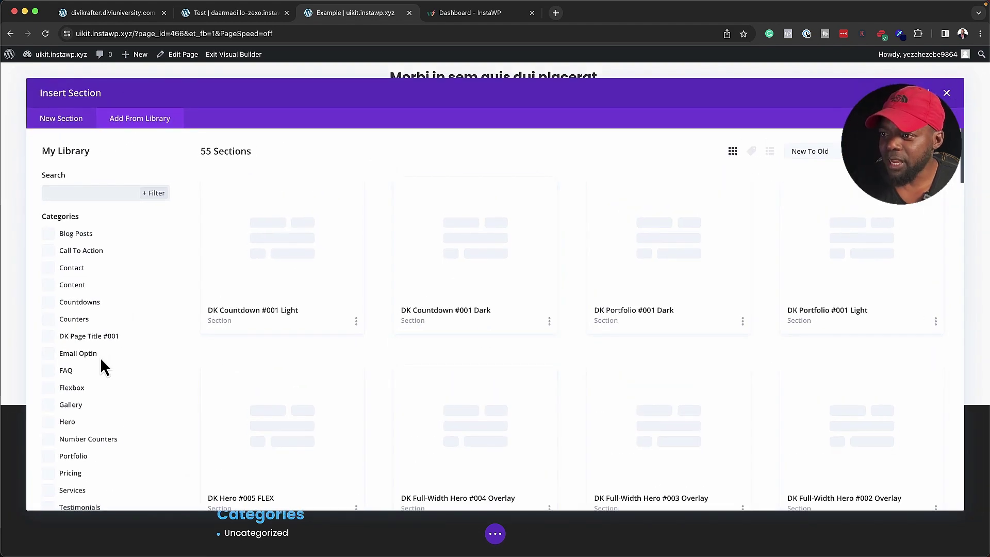
pyautogui.scroll(-1, 100, 356)
pyautogui.click(50, 438)
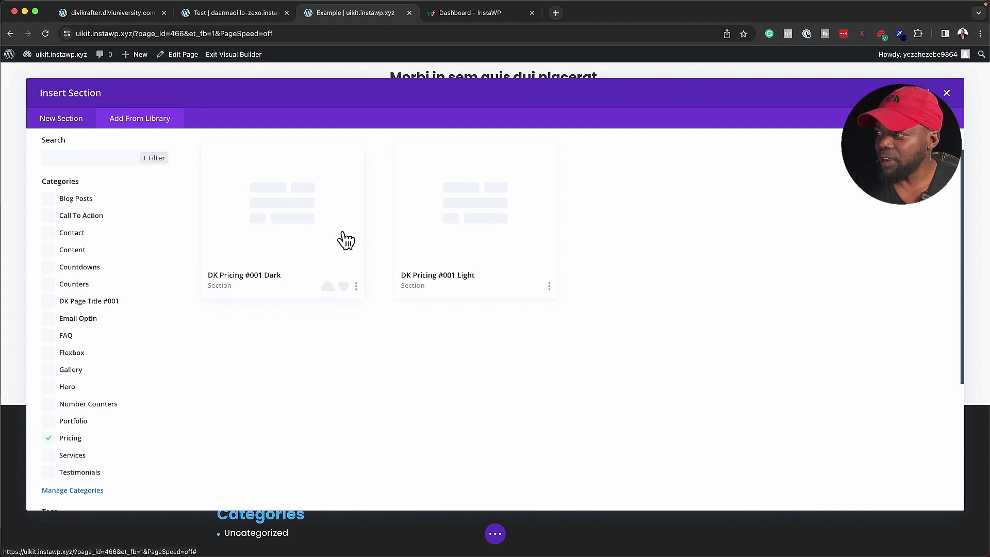
pyautogui.click(283, 219)
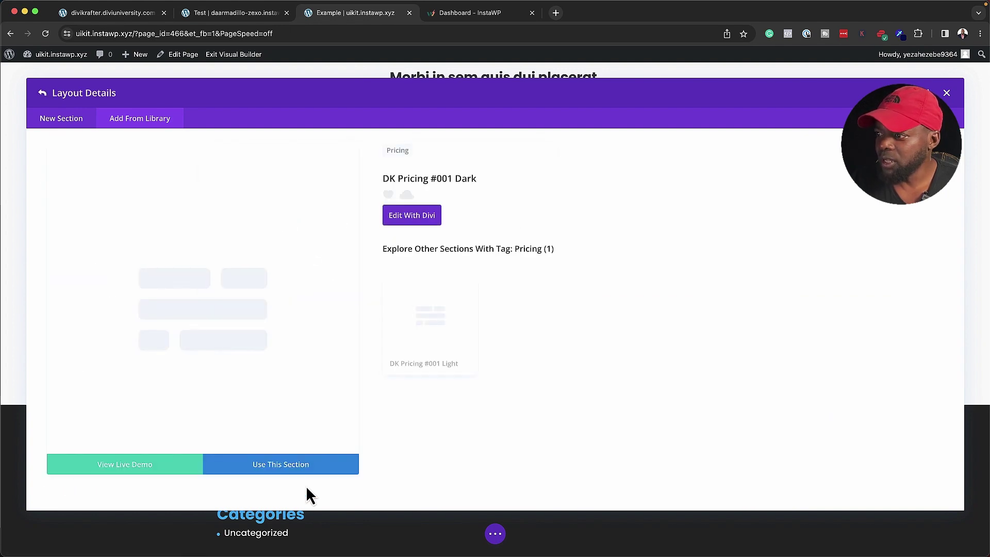
pyautogui.click(290, 473)
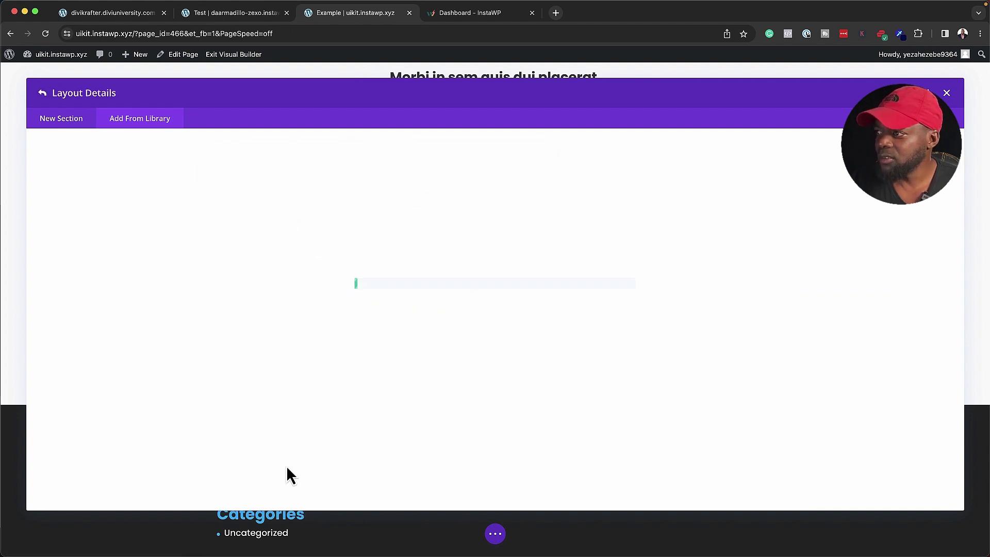
pyautogui.scroll(-3, 287, 467)
pyautogui.scroll(-2, 286, 465)
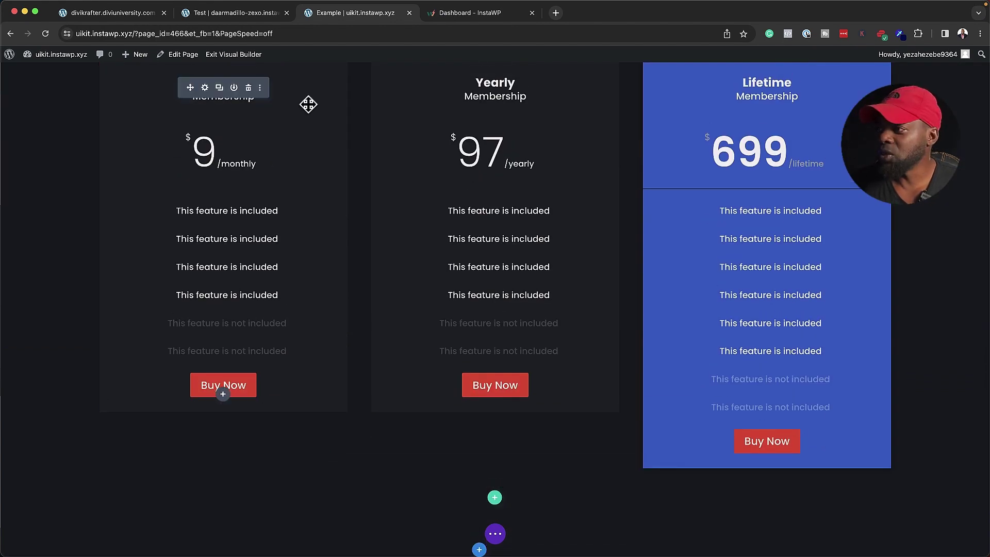
pyautogui.moveTo(223, 236)
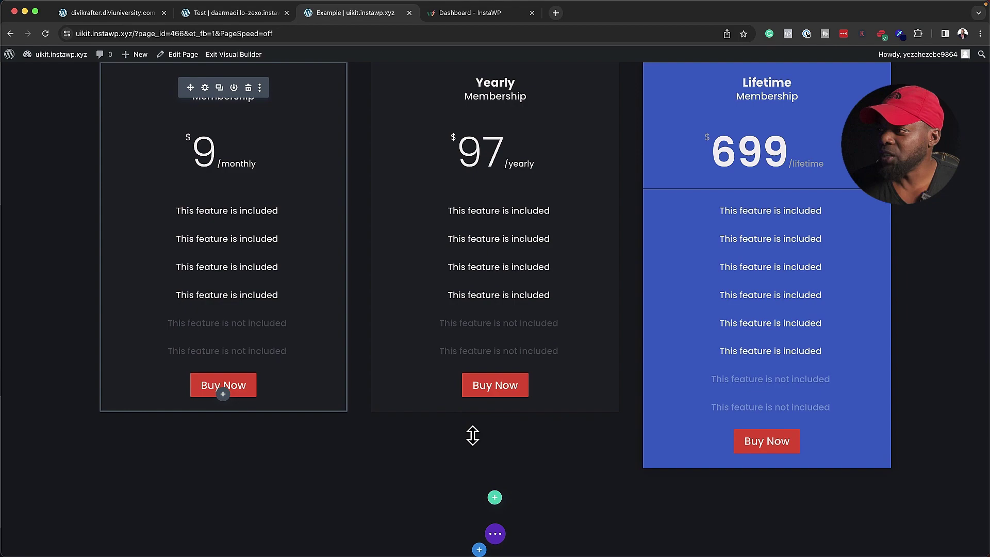
pyautogui.scroll(2, 364, 497)
pyautogui.scroll(3, 364, 498)
pyautogui.scroll(3, 367, 498)
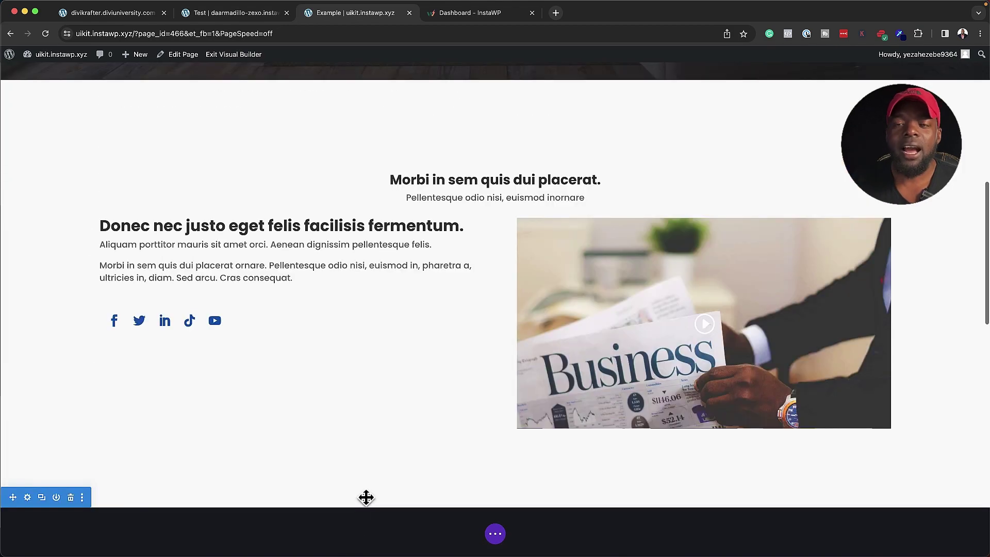
pyautogui.scroll(3, 366, 498)
pyautogui.scroll(3, 365, 496)
pyautogui.scroll(1, 365, 496)
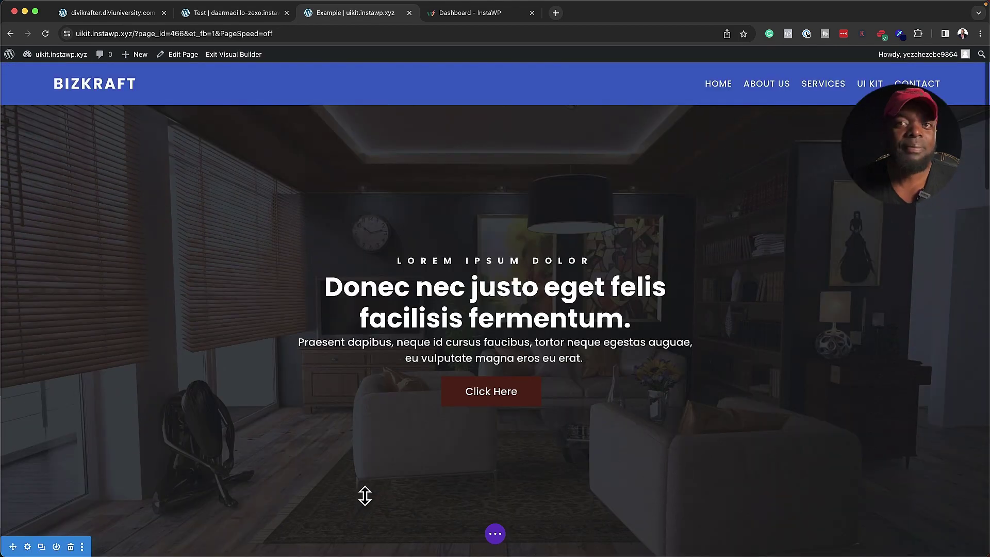
pyautogui.moveTo(449, 388)
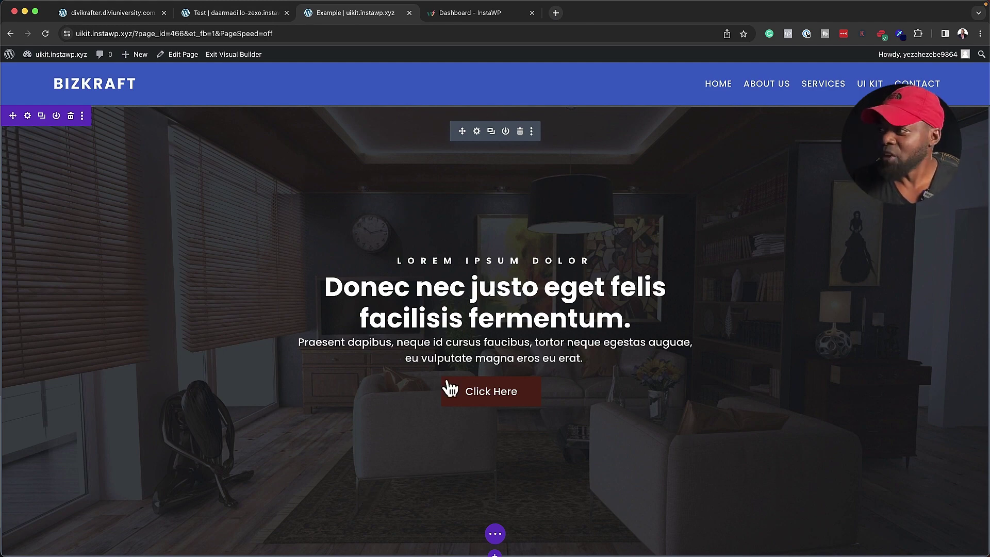
pyautogui.scroll(-1, 562, 353)
pyautogui.scroll(-5, 562, 354)
pyautogui.scroll(-5, 561, 353)
pyautogui.scroll(-3, 562, 355)
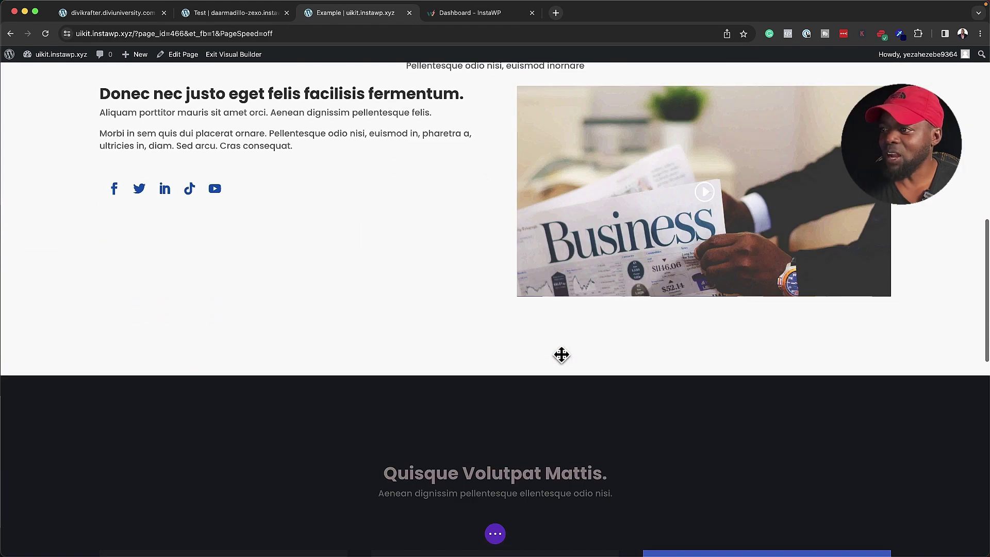
pyautogui.scroll(-2, 562, 355)
pyautogui.scroll(-7, 562, 355)
pyautogui.scroll(-5, 562, 355)
pyautogui.scroll(-3, 561, 354)
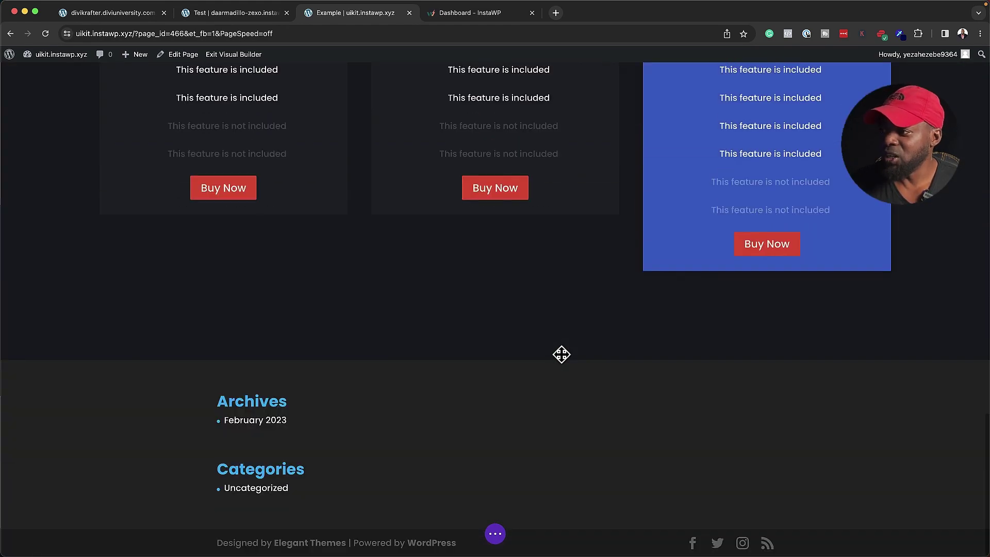
# Jump back to the top of the Example page after viewing the footer.
pyautogui.press('Home')
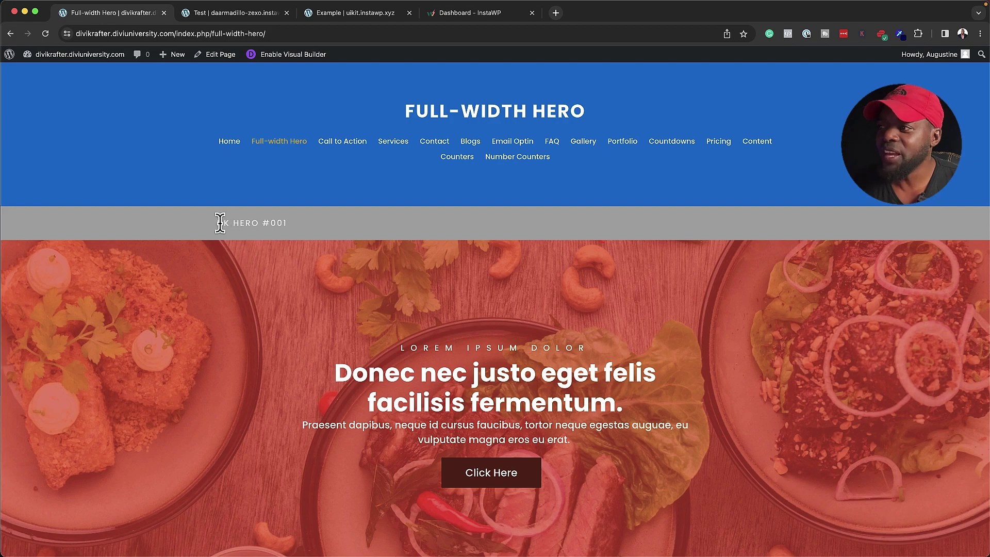
pyautogui.scroll(-1, 269, 332)
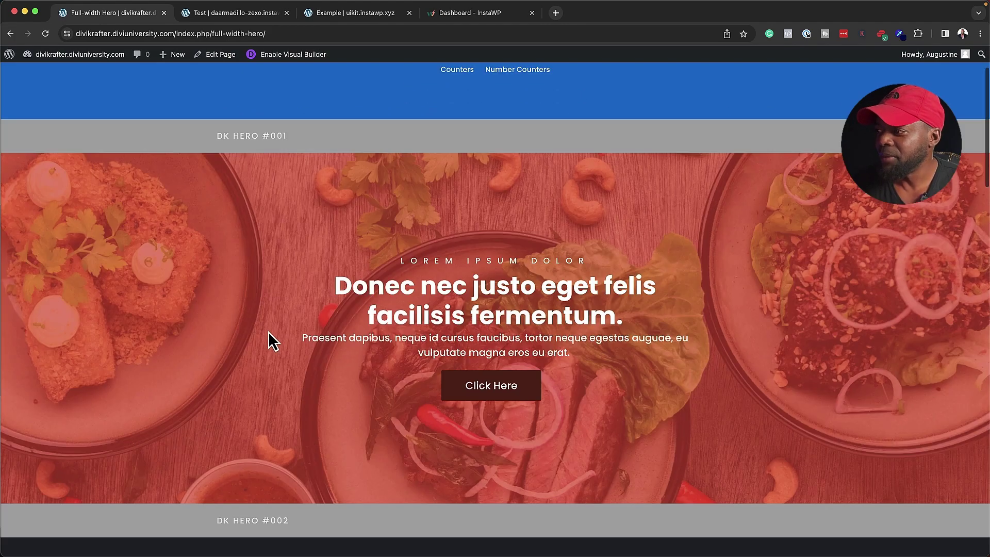
pyautogui.scroll(-2, 268, 332)
pyautogui.scroll(-2, 268, 333)
pyautogui.scroll(-2, 268, 341)
pyautogui.scroll(-2, 269, 340)
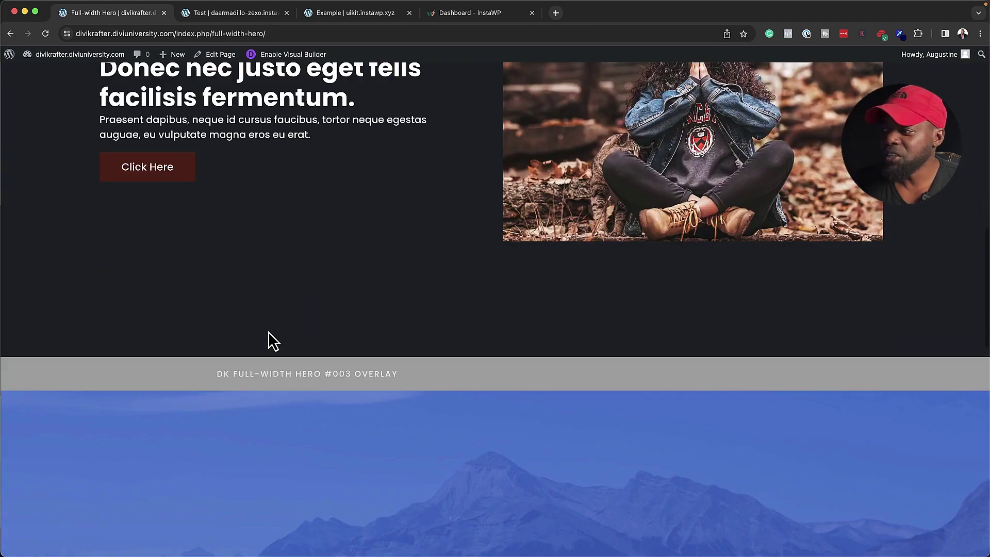
pyautogui.scroll(-2, 268, 341)
pyautogui.scroll(-1, 268, 340)
pyautogui.scroll(-2, 268, 332)
pyautogui.scroll(-2, 269, 332)
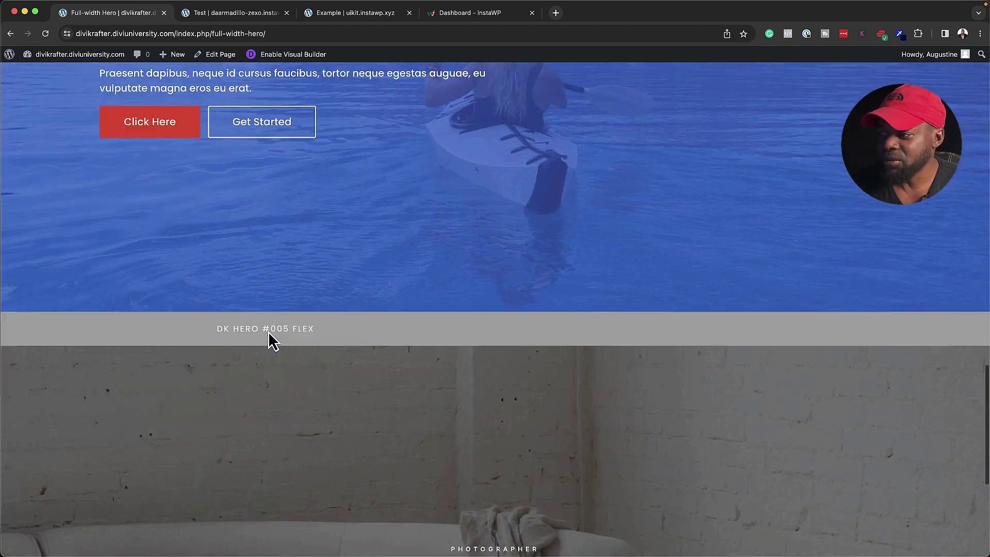
pyautogui.scroll(-3, 268, 331)
pyautogui.scroll(-1, 268, 331)
pyautogui.press('Home')
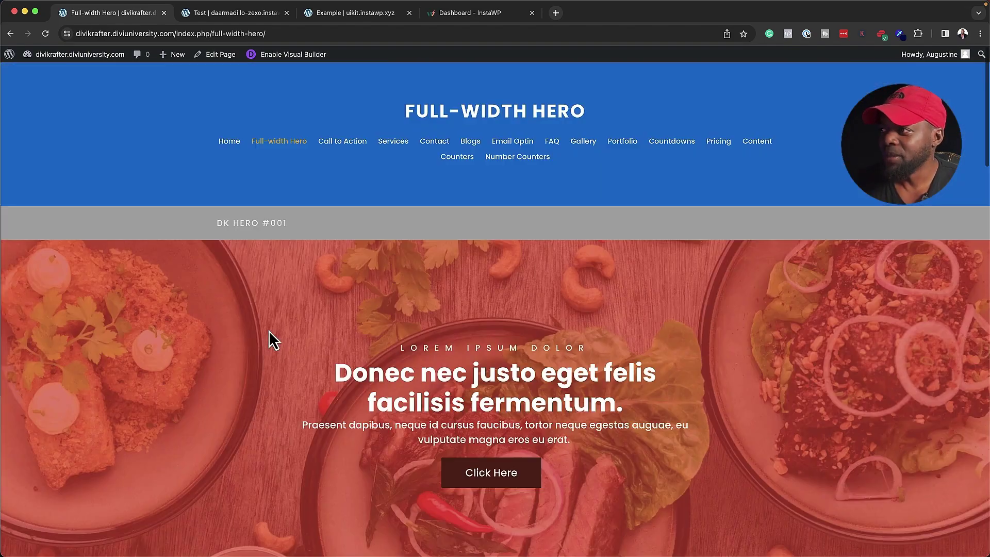
# View the Call to Action demo page, then move on to the Email Optin demo page.
pyautogui.click(346, 147)
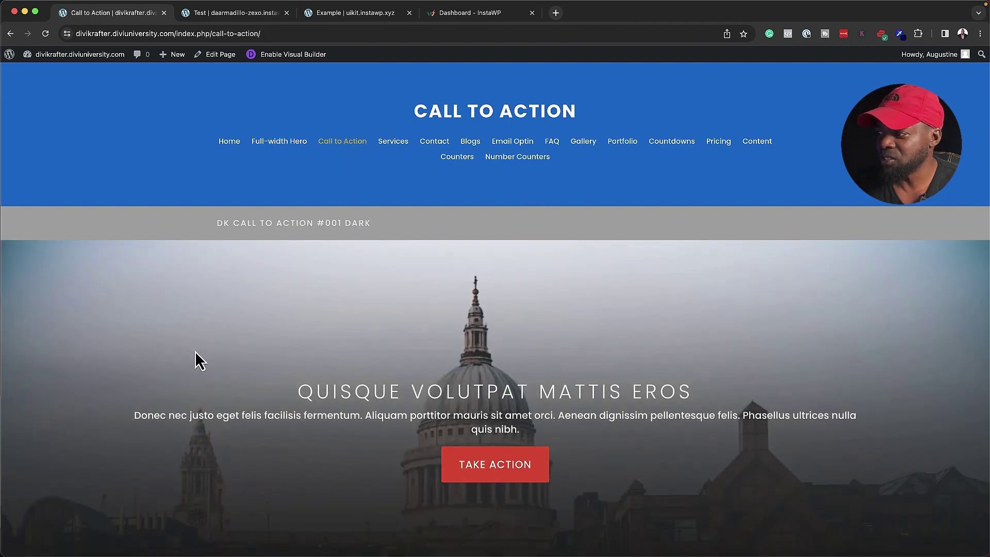
pyautogui.scroll(-2, 195, 352)
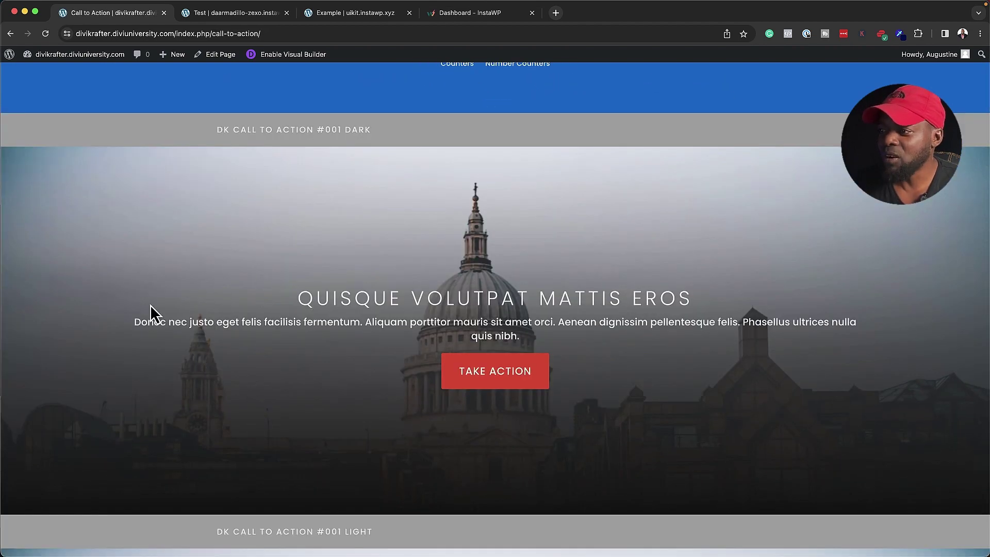
pyautogui.scroll(-5, 152, 313)
pyautogui.scroll(-3, 150, 305)
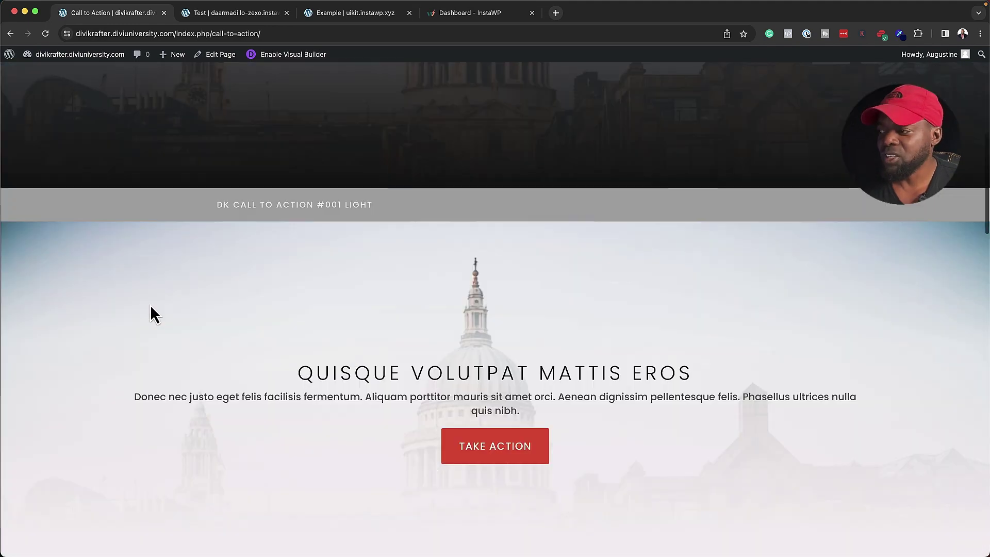
pyautogui.scroll(-3, 150, 305)
pyautogui.scroll(-3, 150, 306)
pyautogui.scroll(-3, 152, 307)
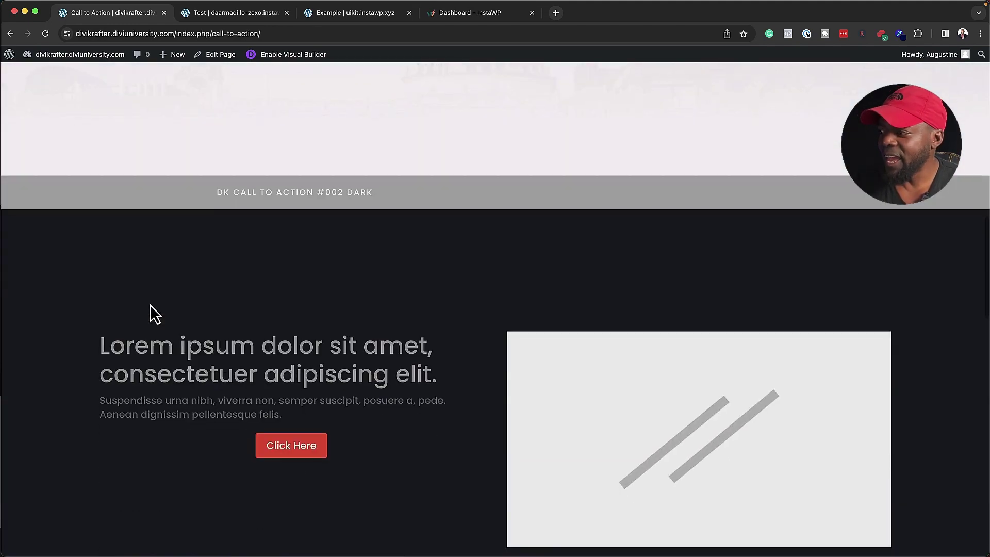
pyautogui.scroll(-4, 151, 307)
pyautogui.scroll(-6, 150, 307)
pyautogui.scroll(-5, 152, 307)
pyautogui.scroll(3, 151, 314)
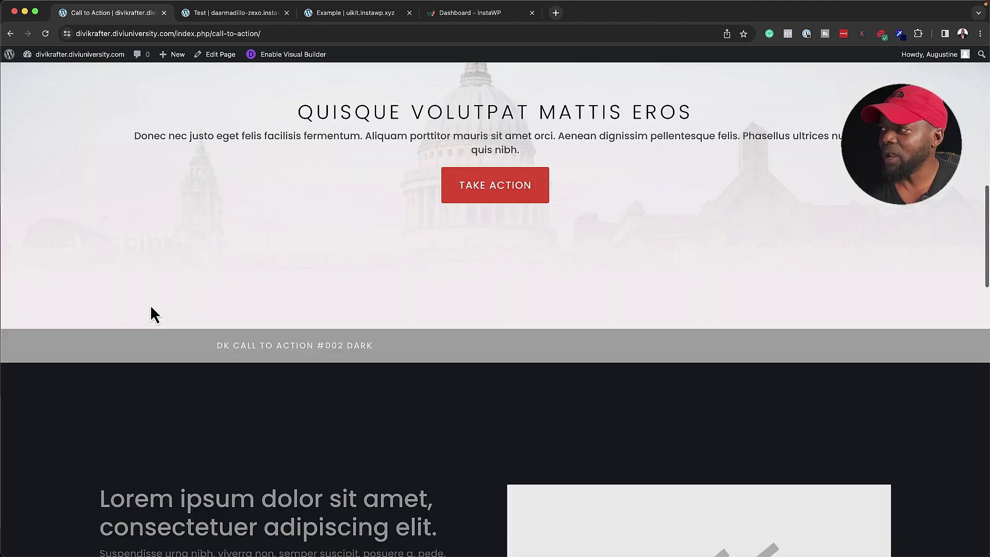
pyautogui.scroll(5, 151, 313)
pyautogui.click(520, 148)
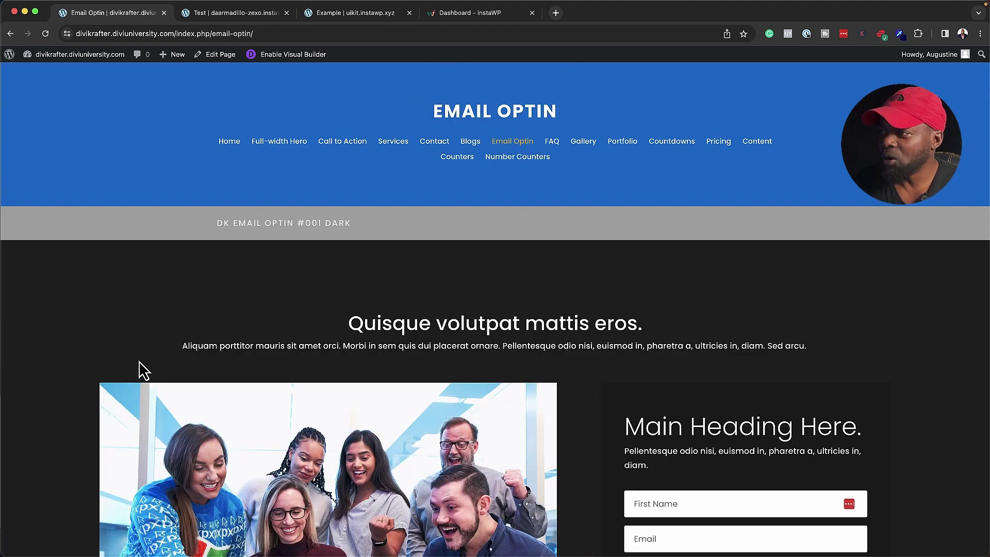
pyautogui.scroll(-1, 139, 361)
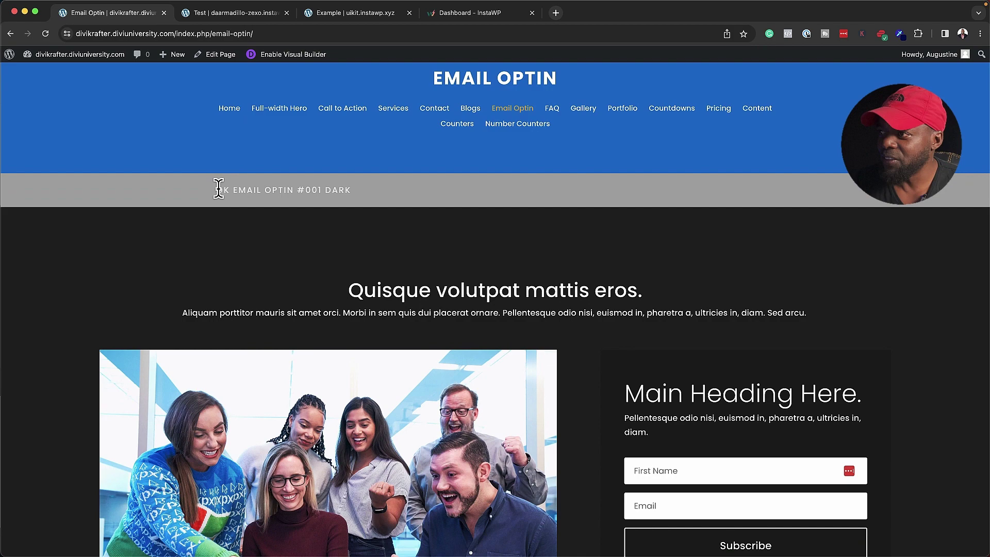
# Highlight the DK EMAIL OPTIN #001 DARK label, then switch to the WordPress dashboard tab.
pyautogui.moveTo(218, 188); pyautogui.dragTo(353, 200)
pyautogui.click(229, 281)
pyautogui.scroll(-2, 120, 327)
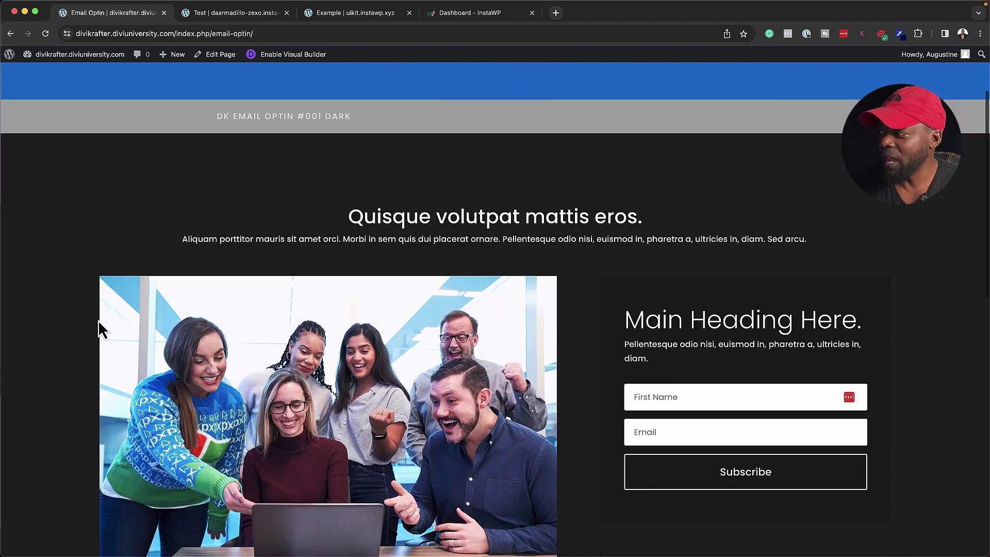
pyautogui.scroll(-3, 100, 332)
pyautogui.scroll(-2, 98, 320)
pyautogui.scroll(-4, 98, 320)
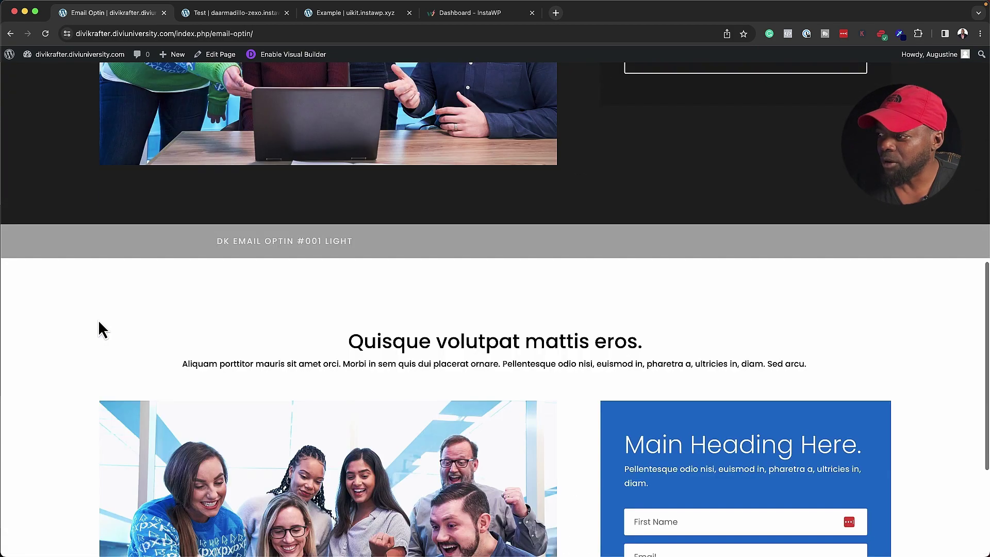
pyautogui.scroll(-5, 98, 319)
pyautogui.scroll(15, 97, 316)
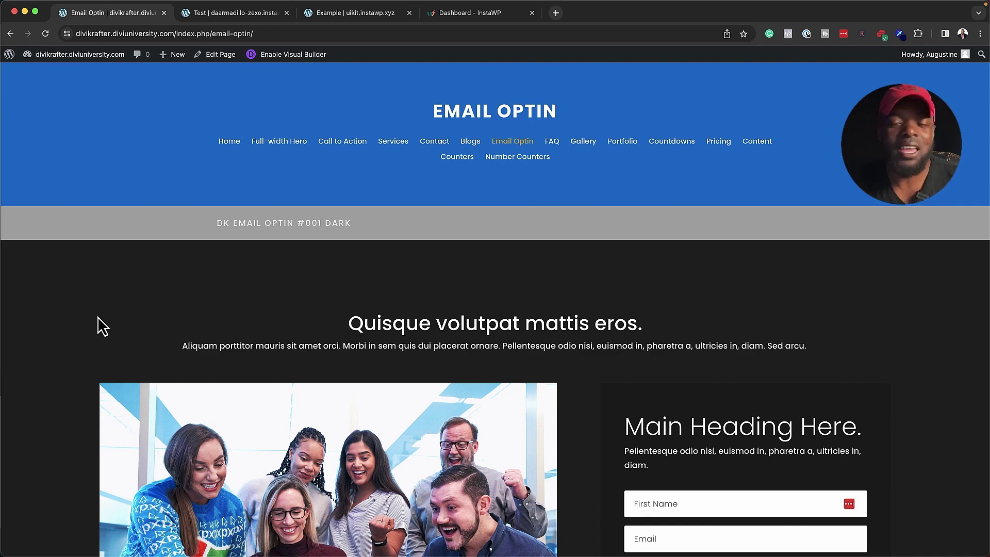
pyautogui.hotkey('ctrl', 'Tab')
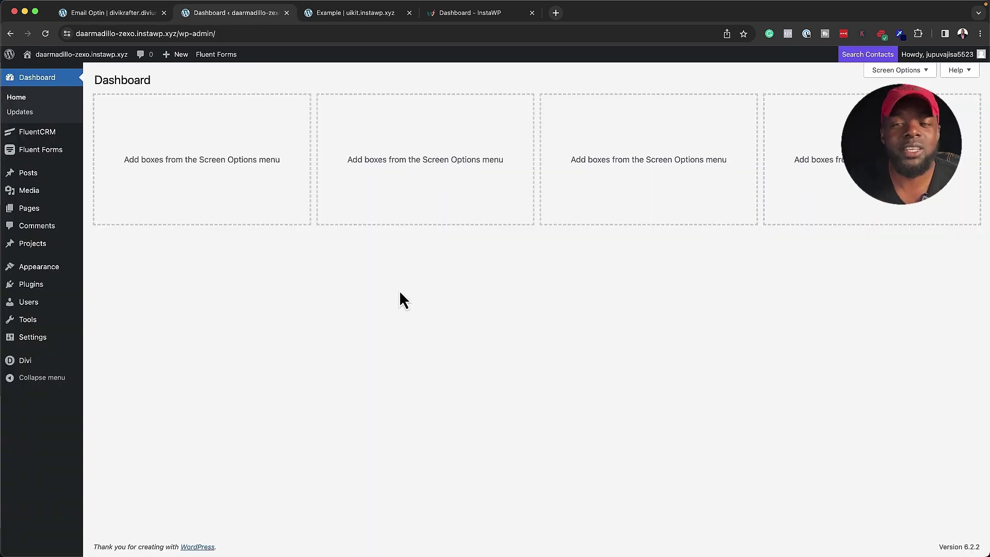
pyautogui.moveTo(103, 551)
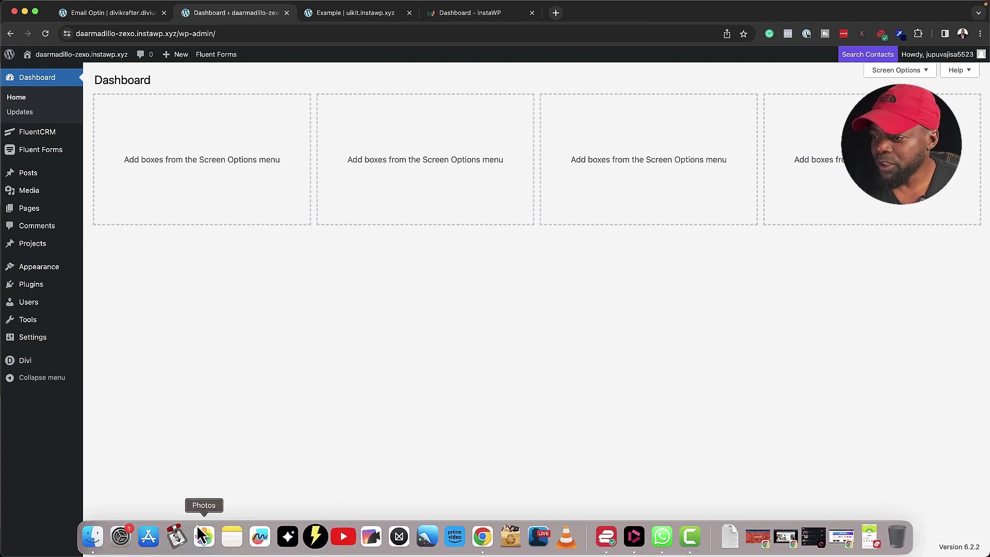
# Extract DK Divi UI Kit.zip on the Desktop into DK Divi UI Kit.json and close Finder.
pyautogui.click(93, 536)
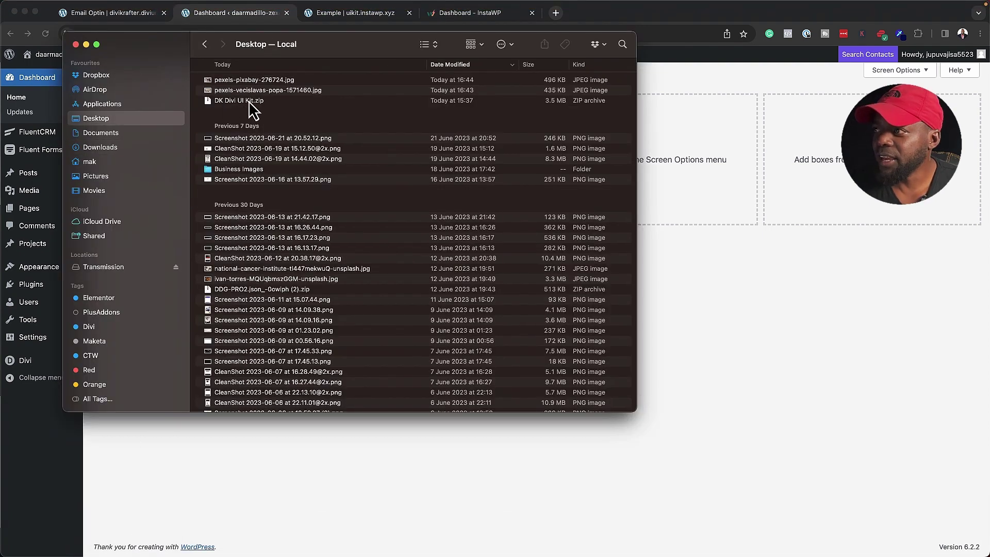
pyautogui.doubleClick(257, 101)
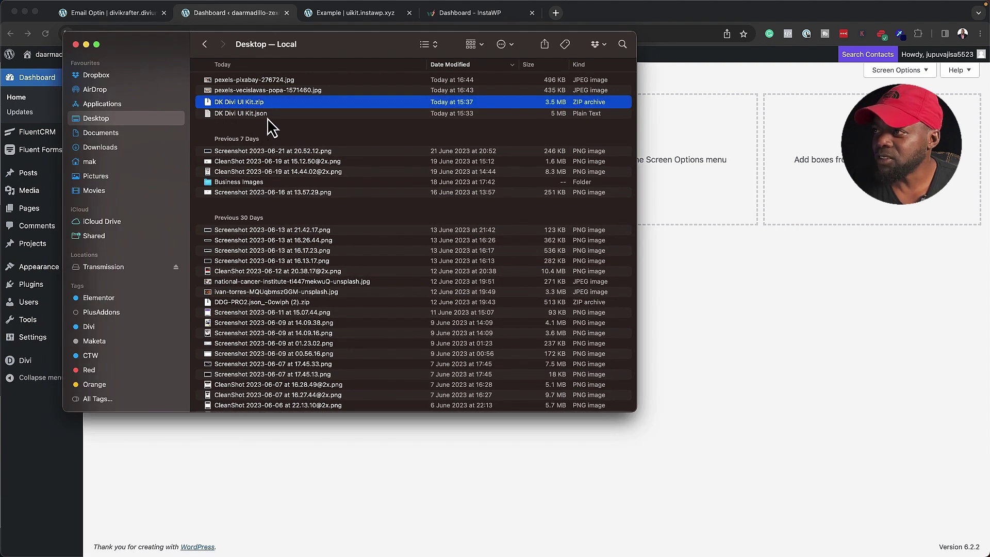
pyautogui.click(28, 421)
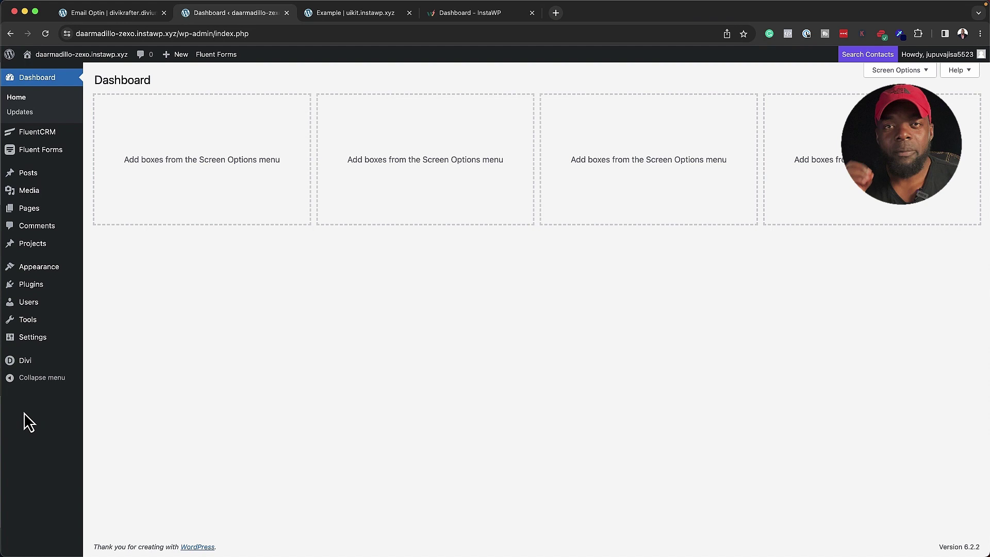
# Start a Divi Library layout import with the Import Presets option enabled.
pyautogui.click(34, 367)
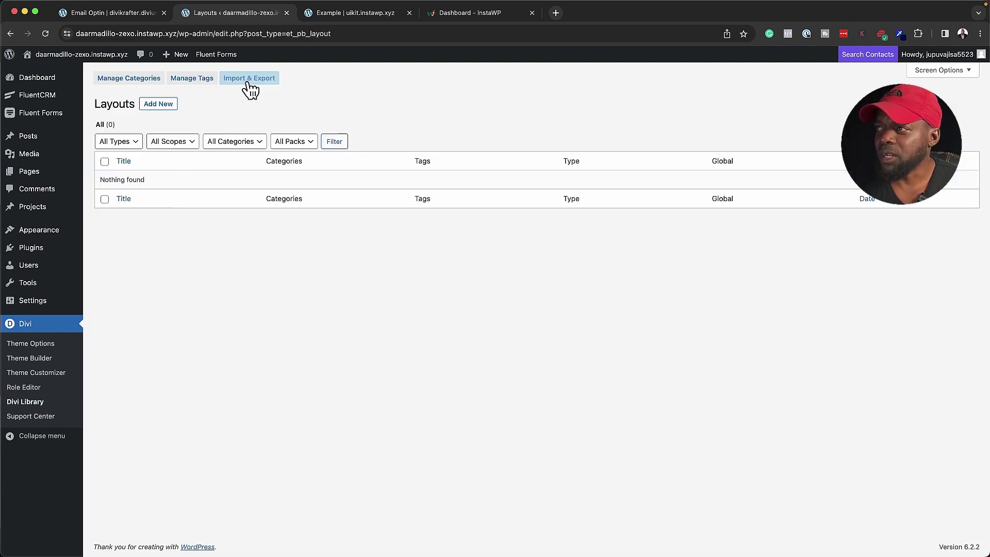
pyautogui.click(249, 80)
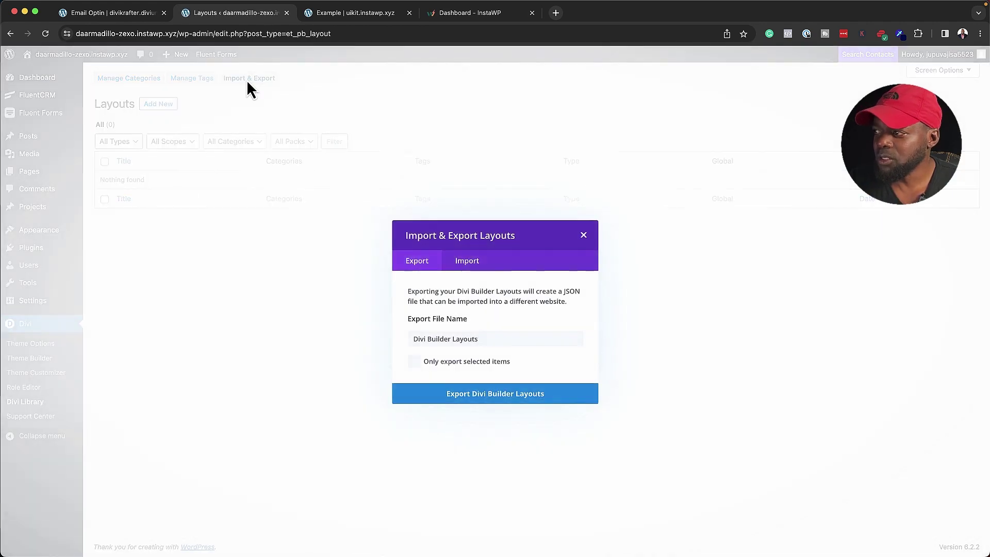
pyautogui.click(473, 263)
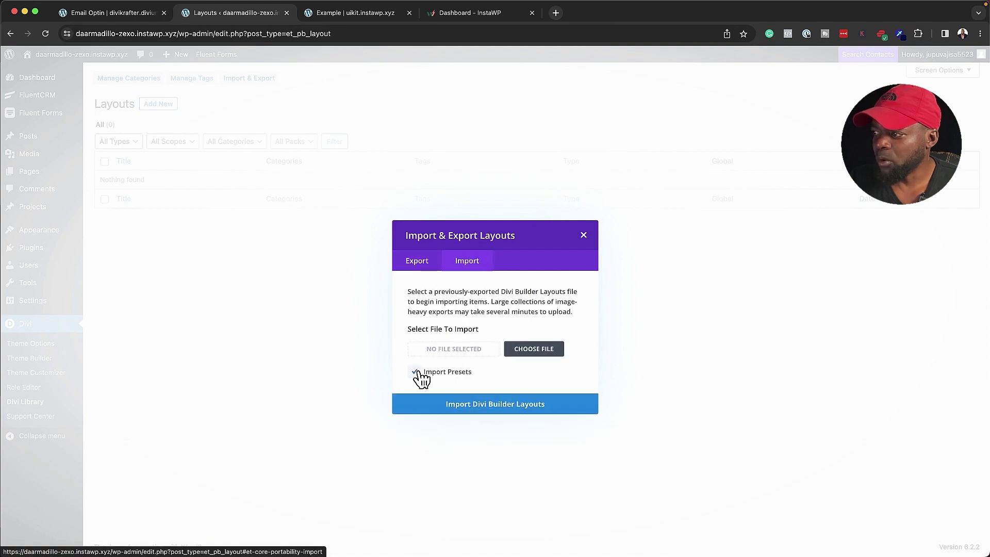
pyautogui.click(415, 372)
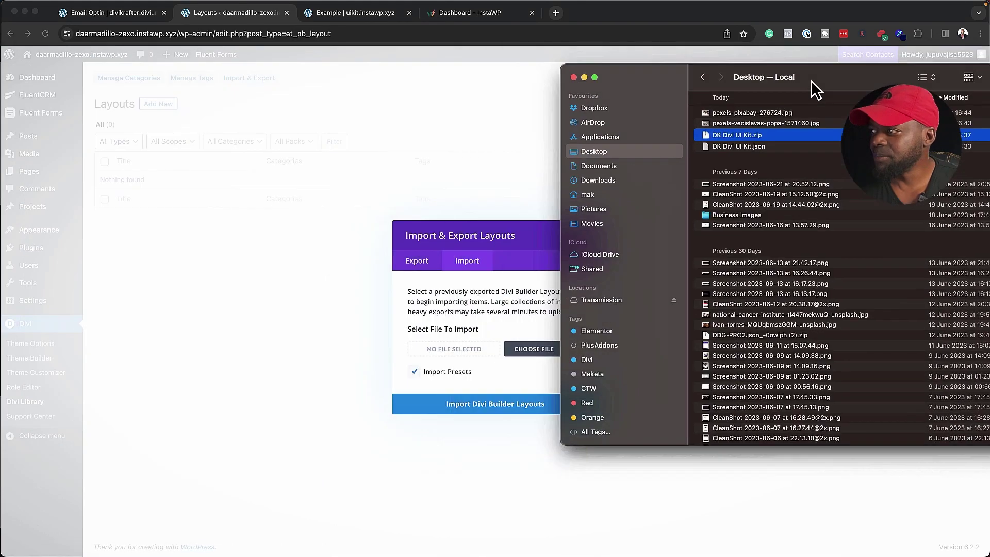
# Drop DK Divi UI Kit.json from Finder onto the import's Choose File area.
pyautogui.moveTo(811, 80); pyautogui.dragTo(718, 124)
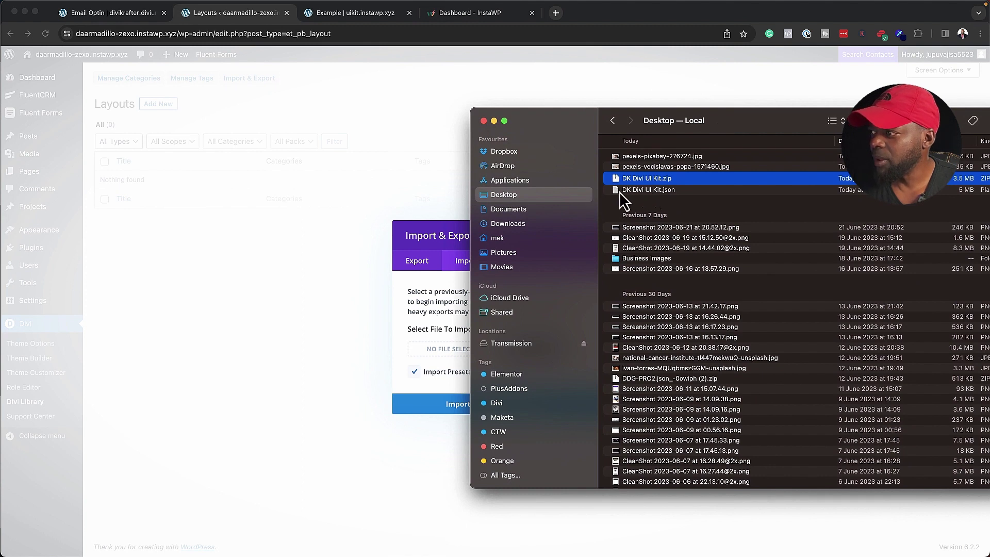
pyautogui.moveTo(580, 135); pyautogui.dragTo(647, 123)
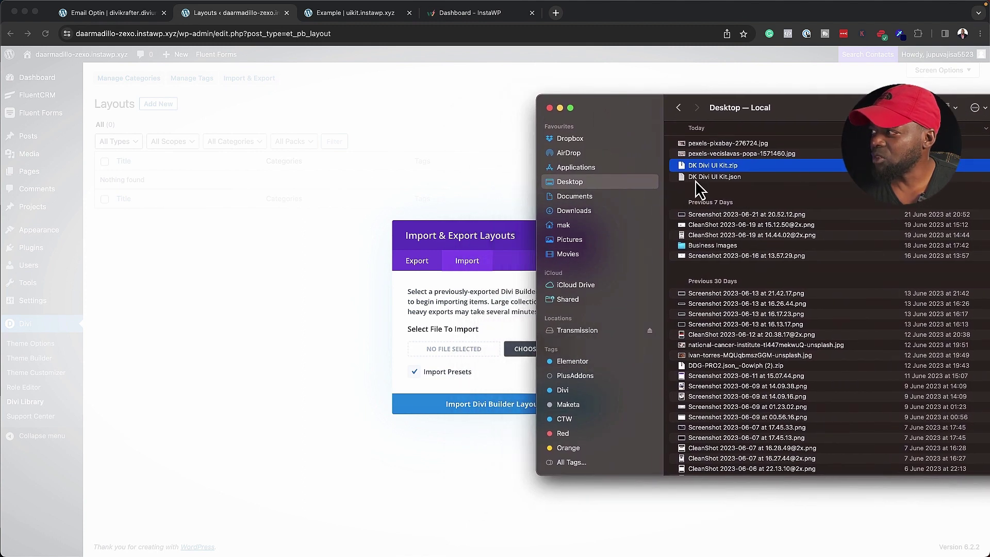
pyautogui.moveTo(695, 180); pyautogui.dragTo(472, 347)
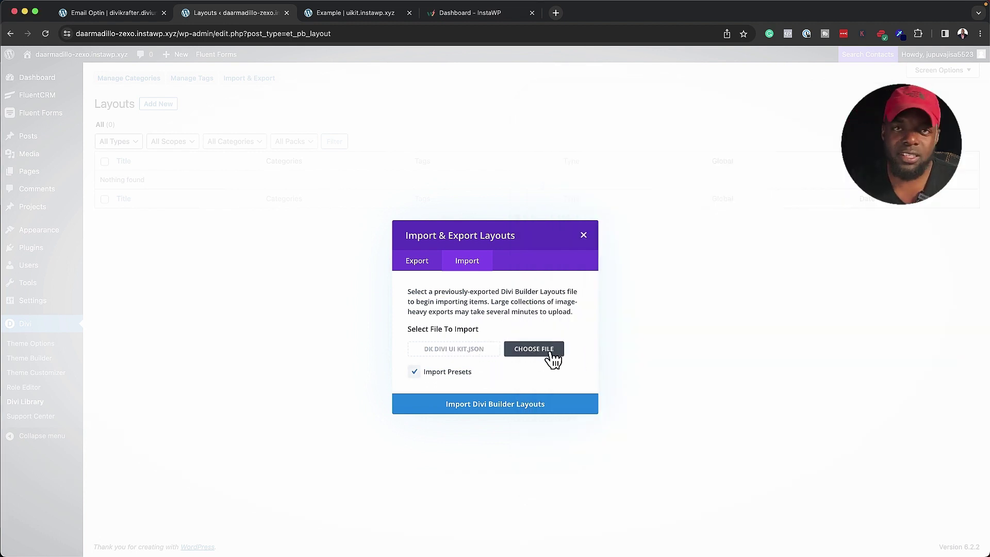
pyautogui.click(474, 415)
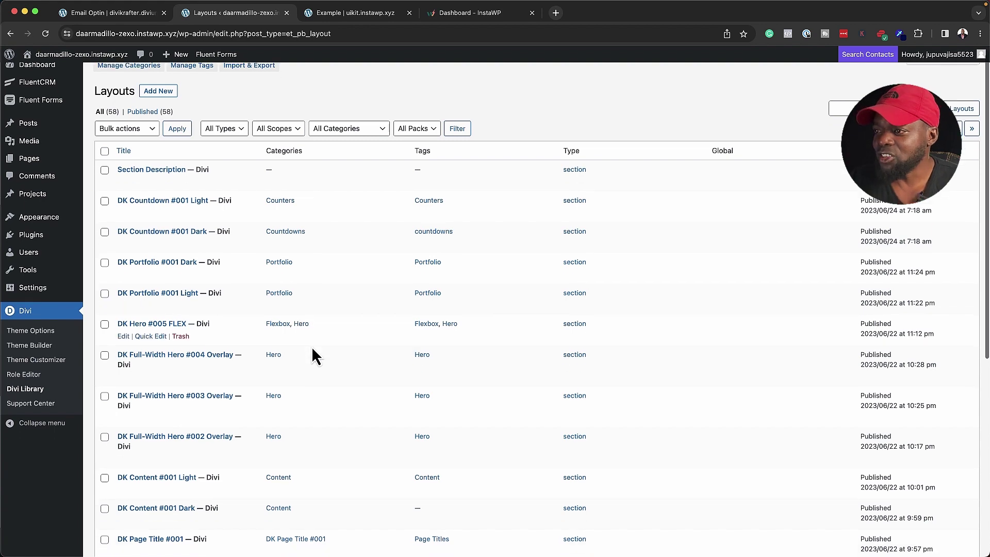
pyautogui.scroll(-2, 312, 347)
pyautogui.scroll(-5, 312, 347)
pyautogui.scroll(-1, 312, 354)
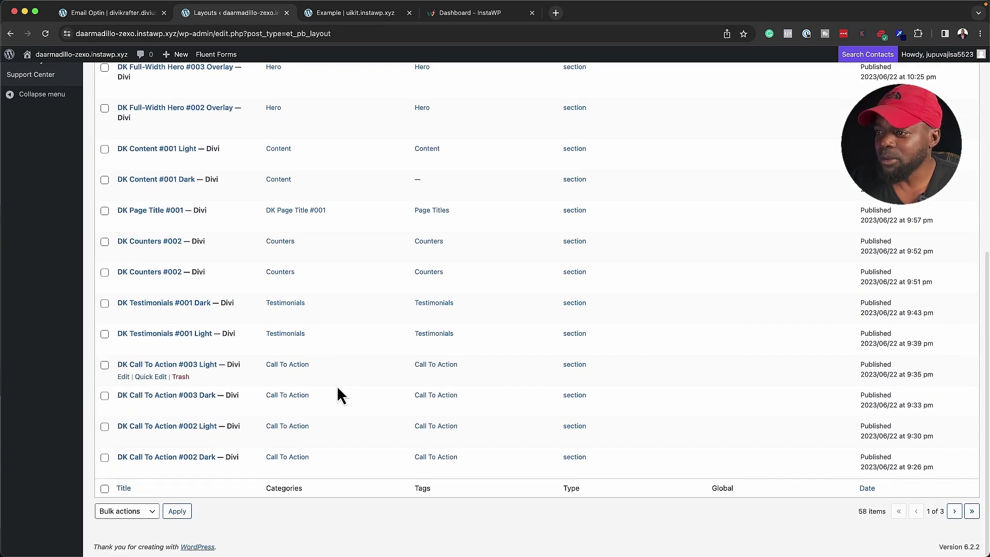
pyautogui.scroll(5, 338, 394)
pyautogui.scroll(3, 338, 394)
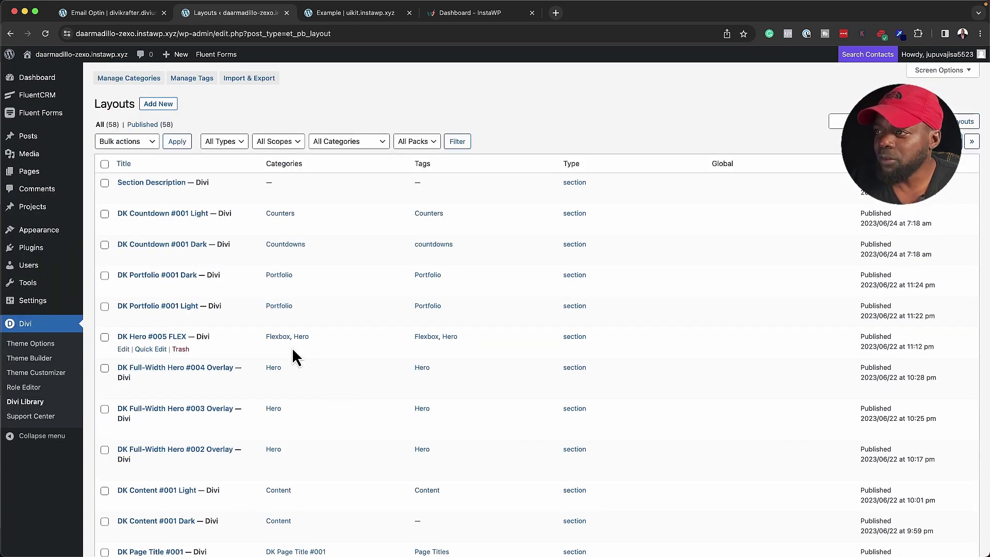
# Load the DK Countdown #001 Light layout in the builder at desktop width.
pyautogui.click(144, 215)
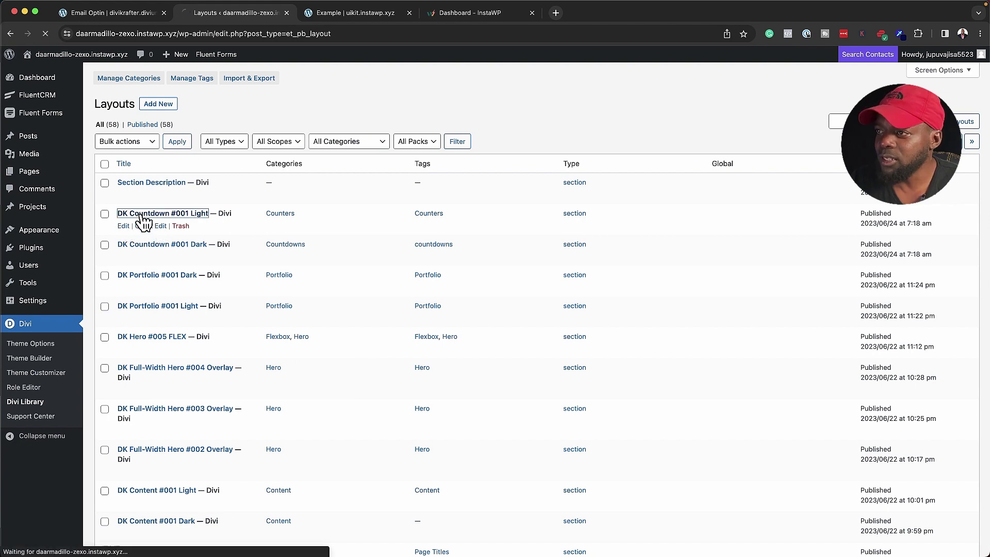
pyautogui.click(499, 387)
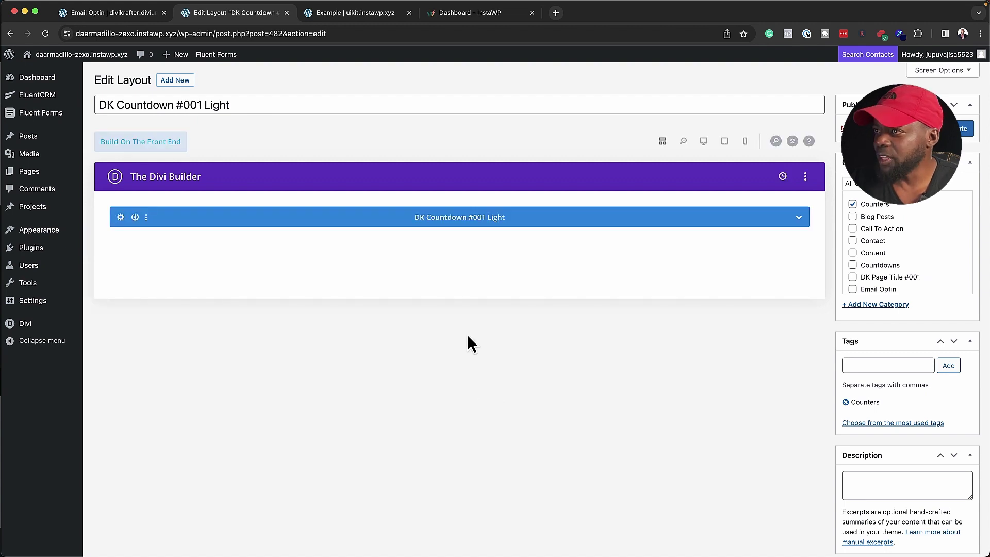
pyautogui.click(704, 142)
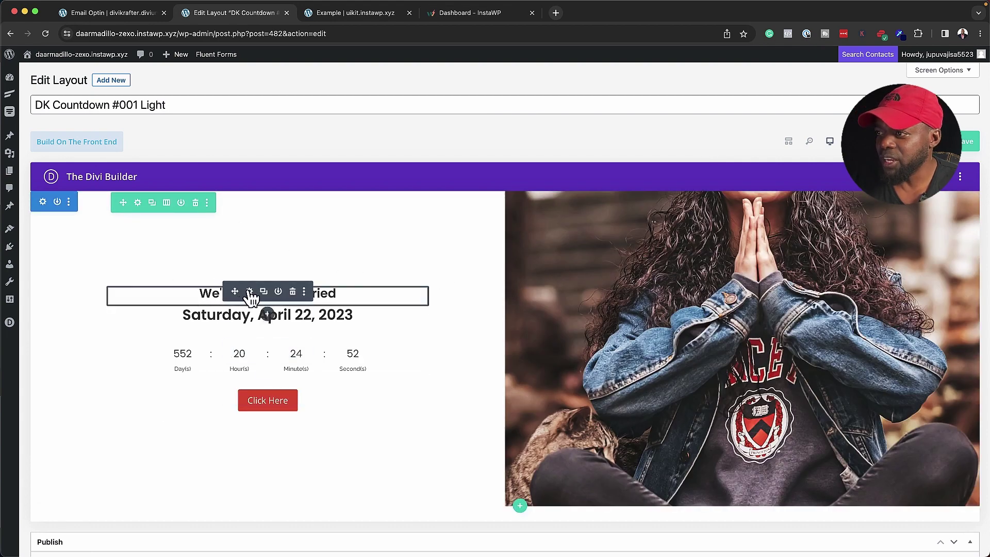
# Check the heading's Text Settings without changes, then save the countdown layout.
pyautogui.click(250, 293)
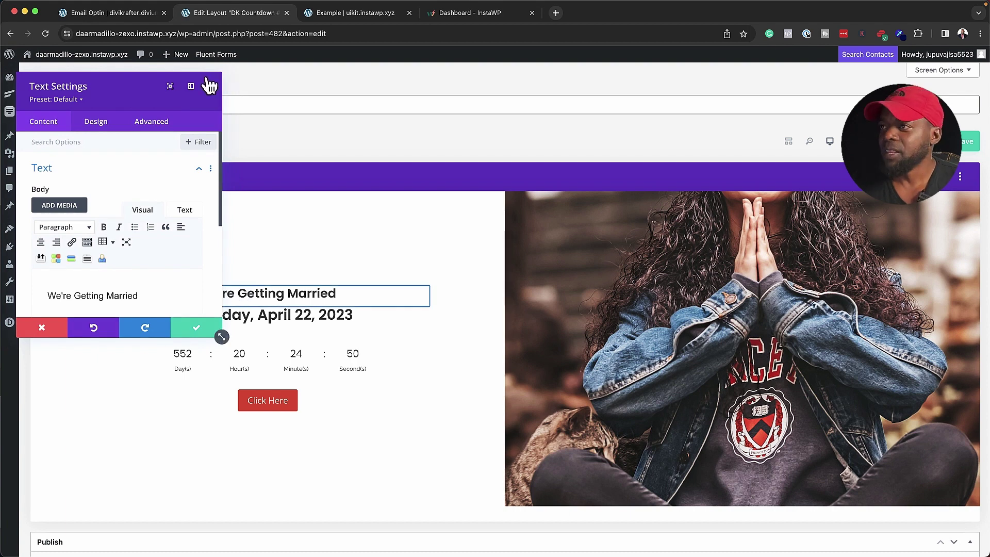
pyautogui.click(42, 329)
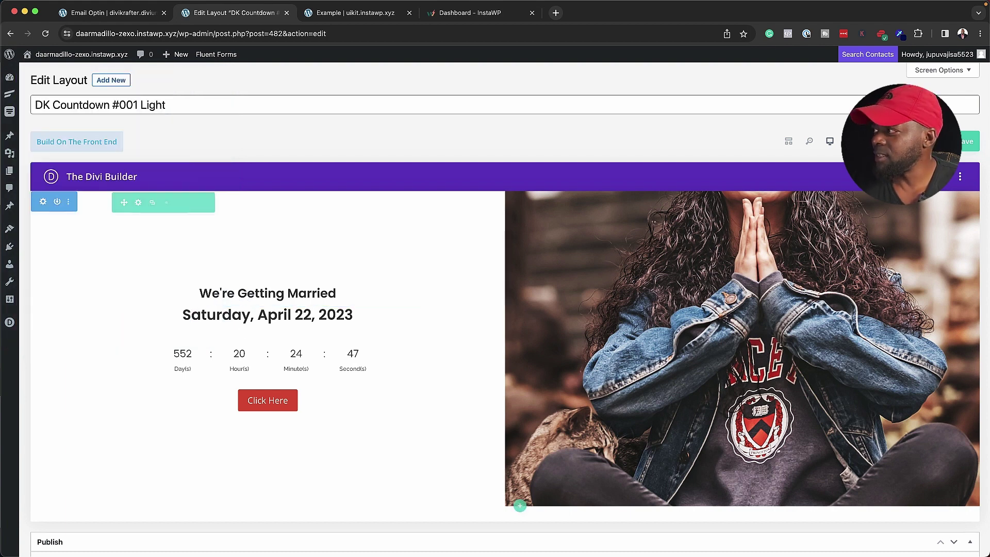
pyautogui.click(966, 147)
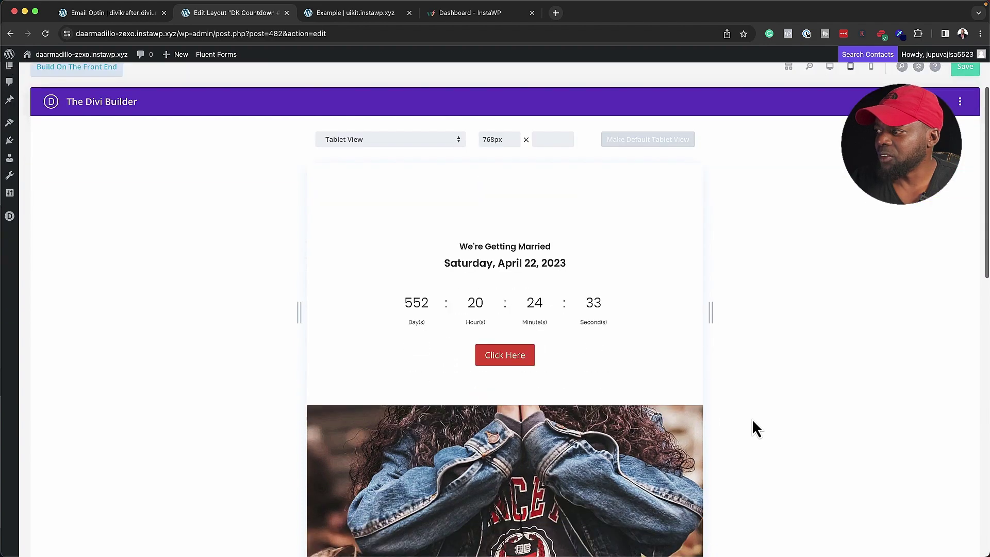
pyautogui.scroll(-1, 753, 418)
pyautogui.scroll(-2, 491, 377)
pyautogui.scroll(-2, 492, 378)
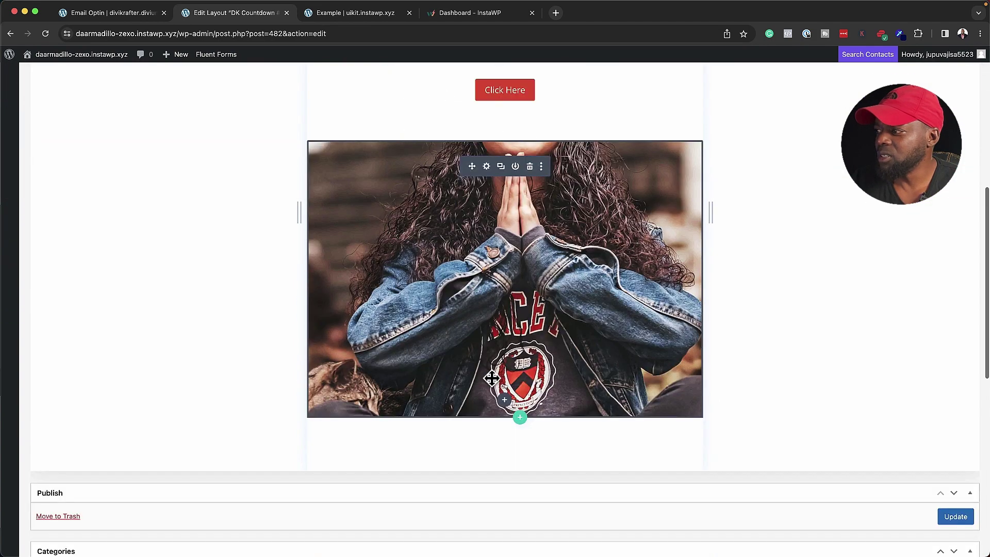
pyautogui.scroll(2, 493, 377)
pyautogui.scroll(2, 491, 376)
pyautogui.scroll(1, 495, 383)
pyautogui.scroll(1, 542, 325)
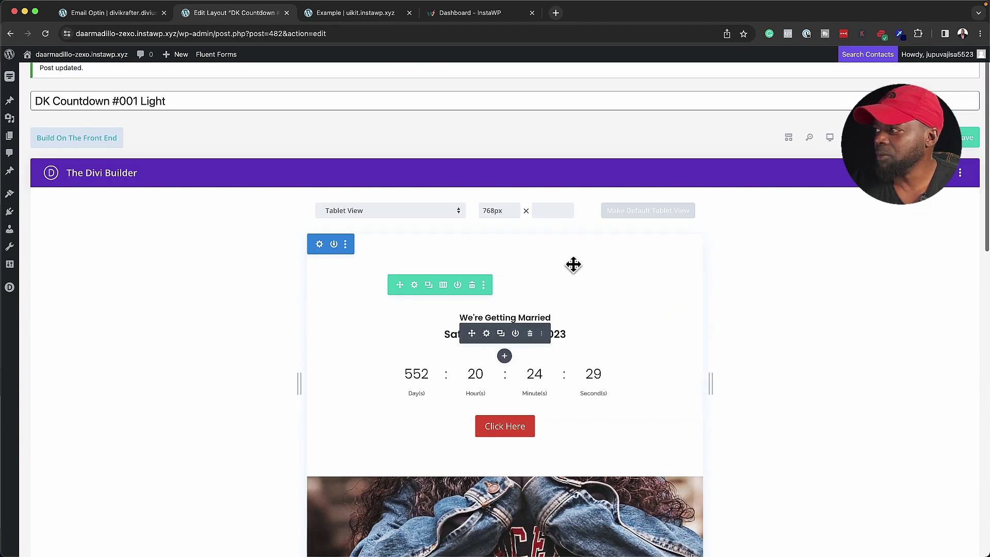
# Preview the countdown layout at phone width, then return it to full desktop width.
pyautogui.click(872, 150)
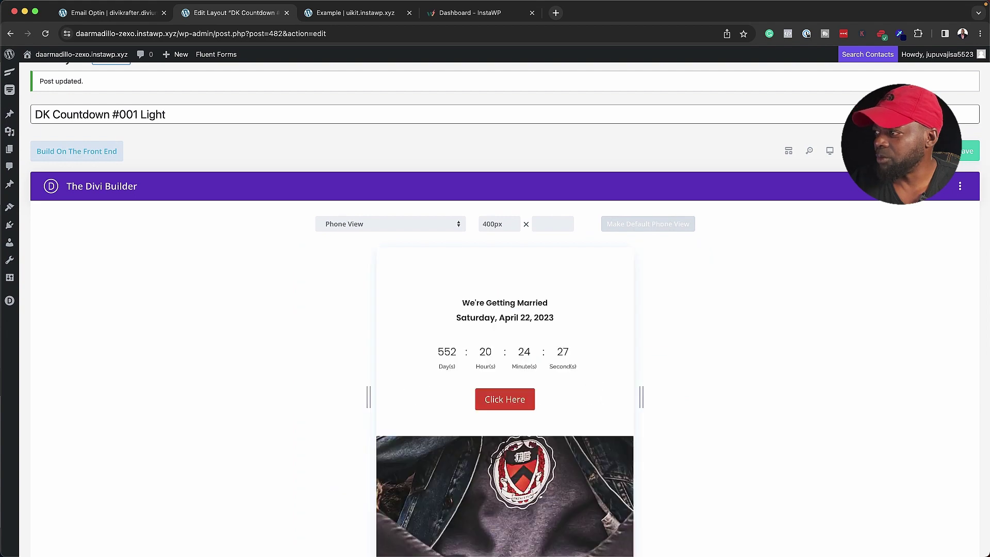
pyautogui.scroll(-1, 644, 448)
pyautogui.scroll(-2, 644, 447)
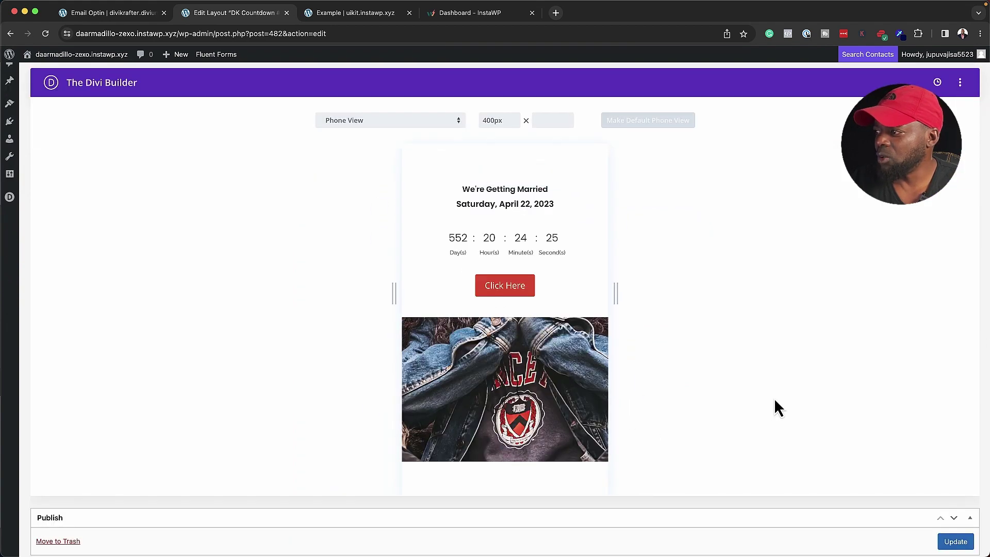
pyautogui.scroll(3, 776, 409)
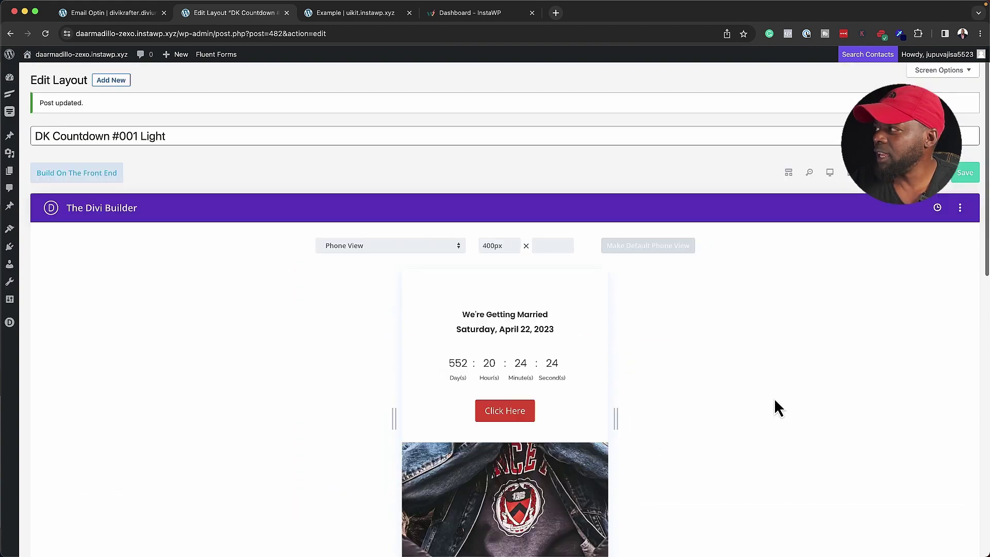
pyautogui.click(834, 173)
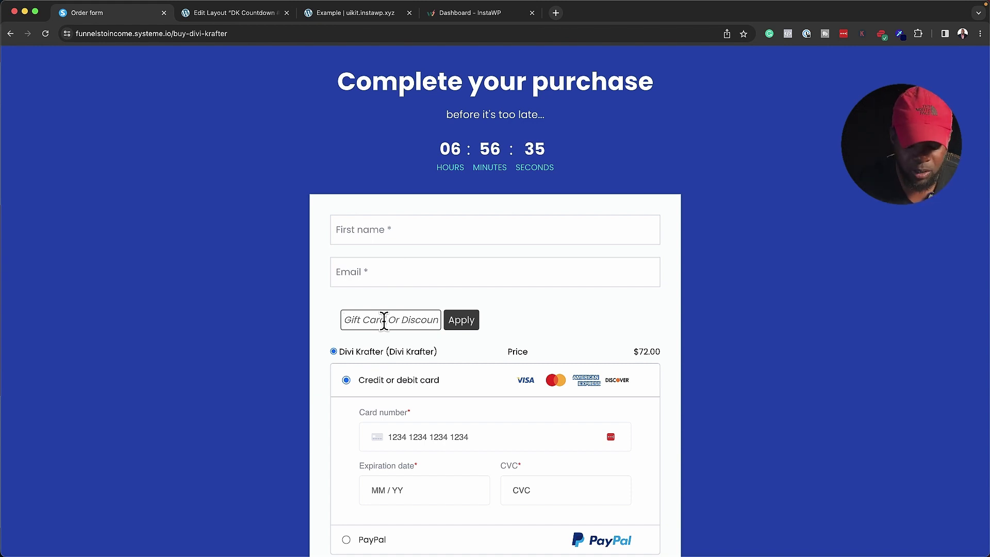
pyautogui.write('dk50')
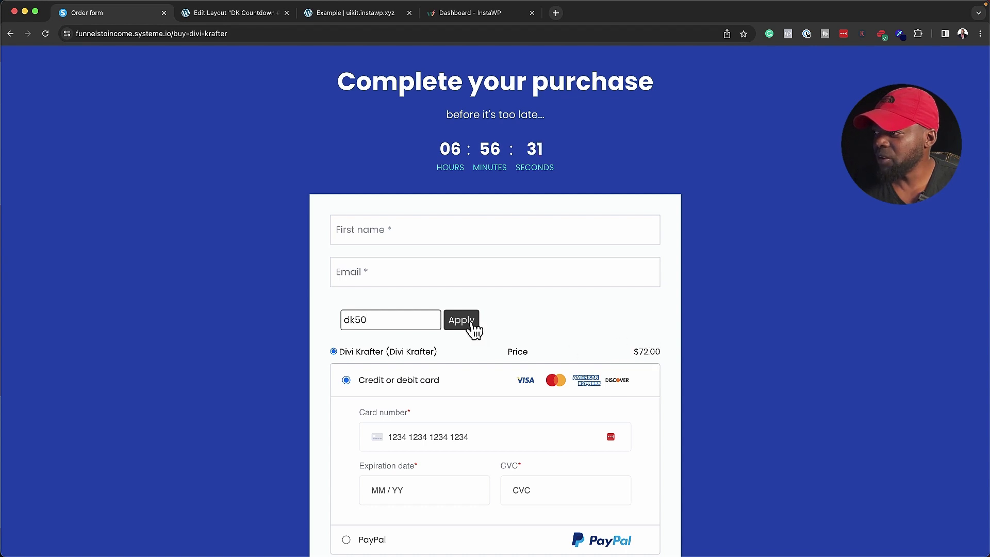
# Apply coupon dk50 for 50% off, bringing the Divi Krafter order to $36.00.
pyautogui.click(470, 325)
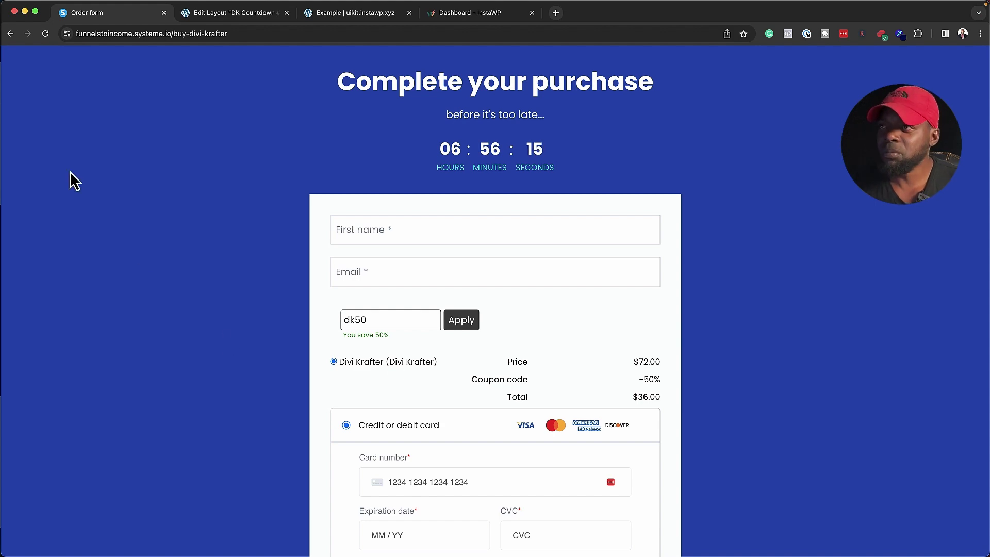
# Return from the checkout to the Divi UI Kit landing page.
pyautogui.click(15, 35)
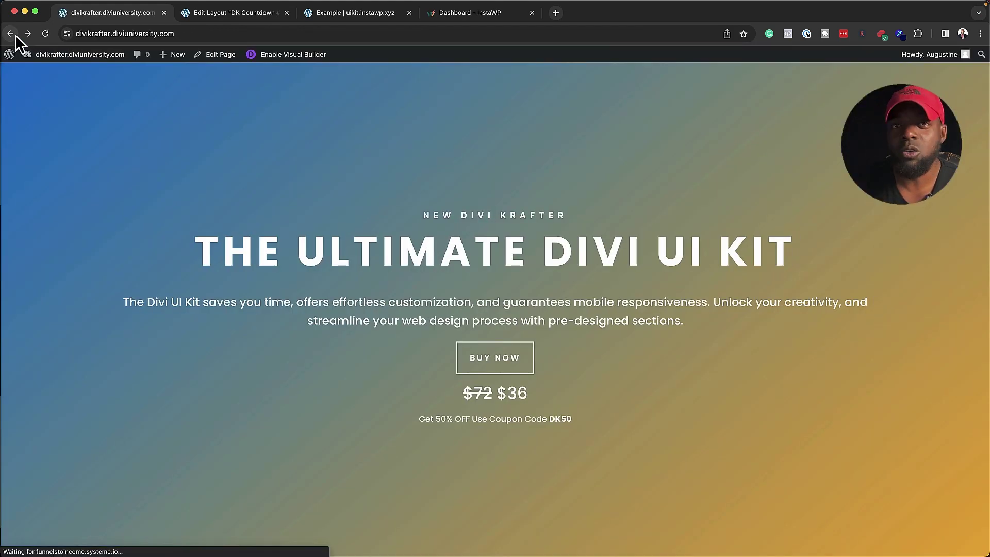
pyautogui.scroll(-5, 235, 337)
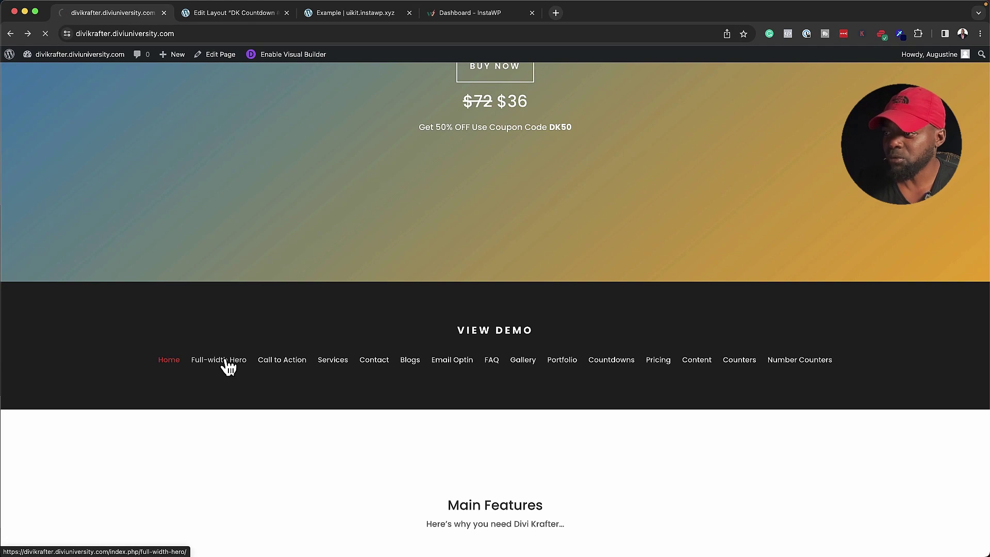
pyautogui.scroll(-5, 233, 306)
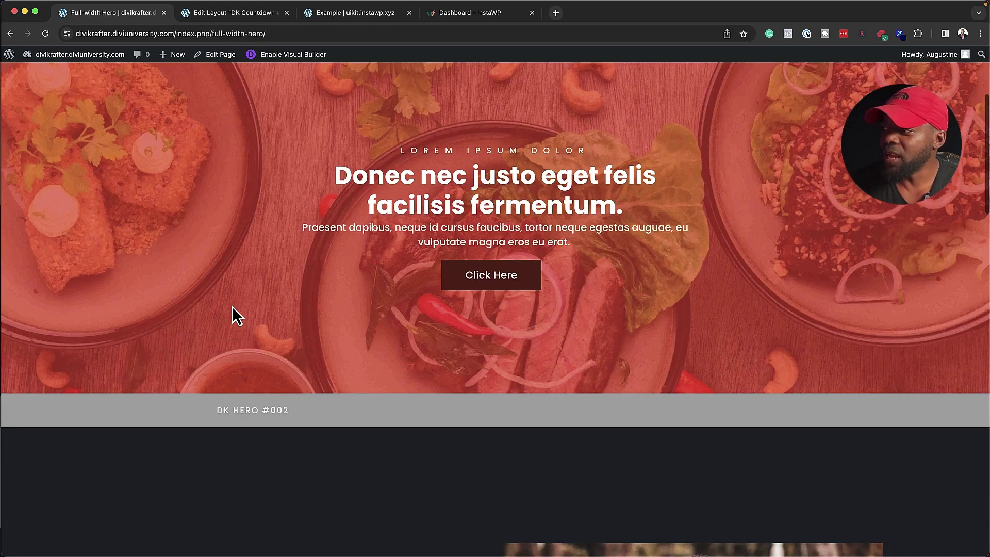
pyautogui.scroll(-2, 232, 306)
pyautogui.scroll(-4, 232, 306)
pyautogui.scroll(-3, 232, 306)
pyautogui.scroll(-5, 232, 307)
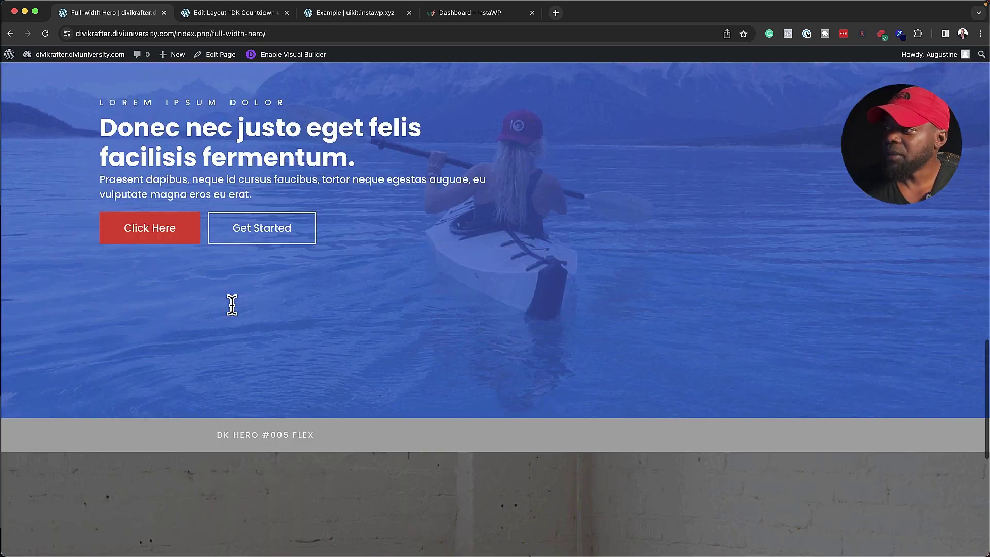
pyautogui.scroll(-3, 233, 307)
pyautogui.scroll(15, 233, 306)
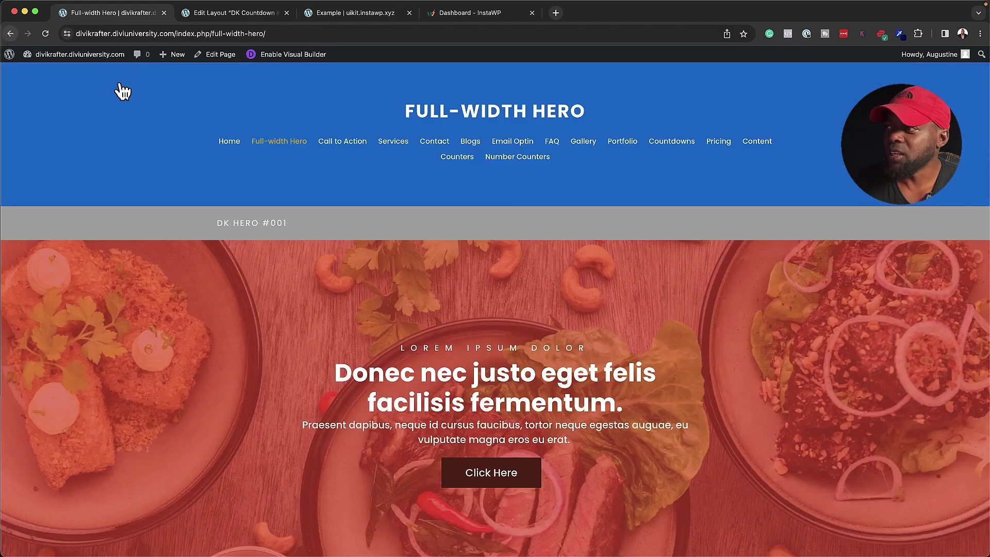
# Switch the Divi Krafter demo to the Call to Action section variants page.
pyautogui.click(356, 147)
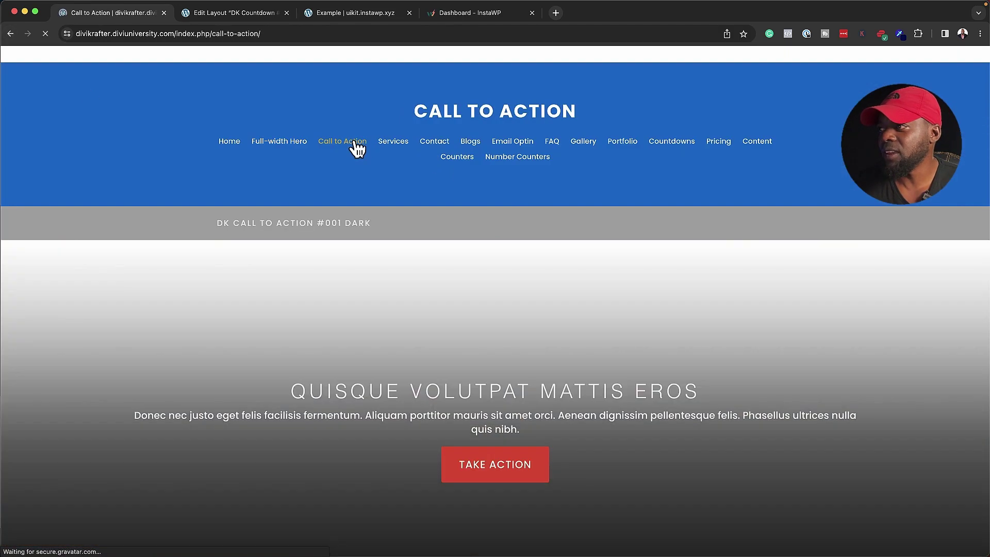
pyautogui.scroll(-1, 309, 321)
pyautogui.scroll(-3, 310, 322)
pyautogui.scroll(-3, 310, 323)
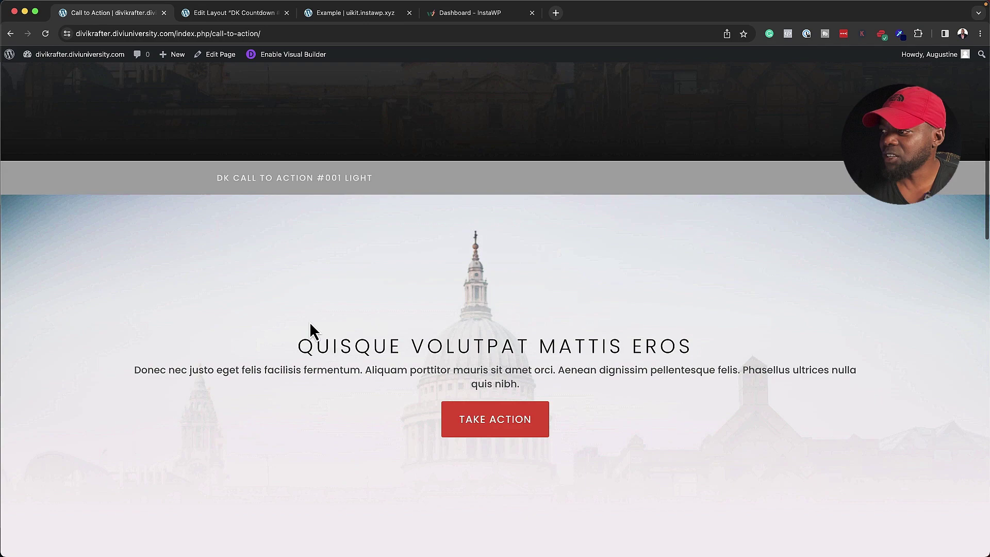
pyautogui.scroll(-3, 310, 323)
pyautogui.scroll(-3, 309, 322)
pyautogui.scroll(-3, 309, 323)
pyautogui.scroll(-3, 310, 322)
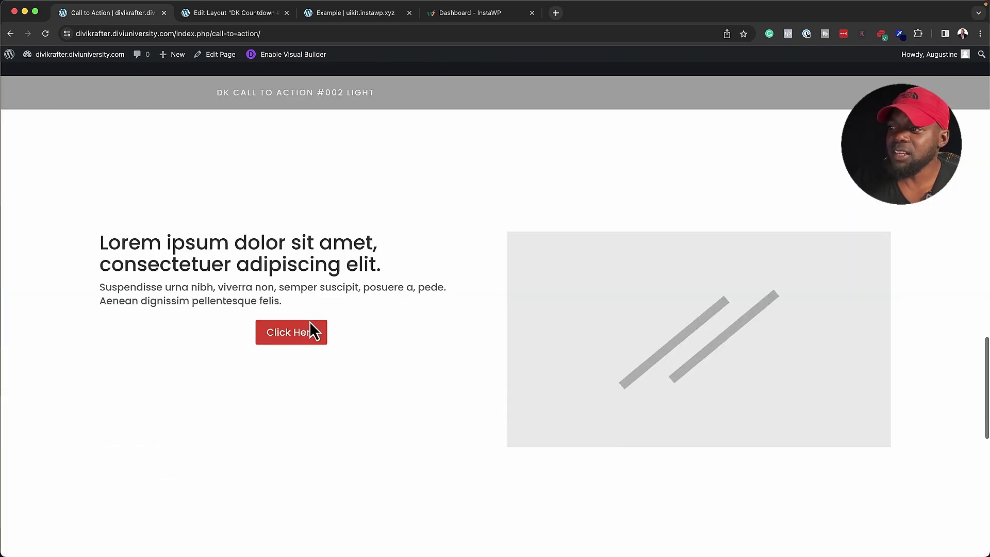
pyautogui.scroll(-3, 310, 323)
pyautogui.scroll(-3, 309, 322)
pyautogui.scroll(-1, 309, 321)
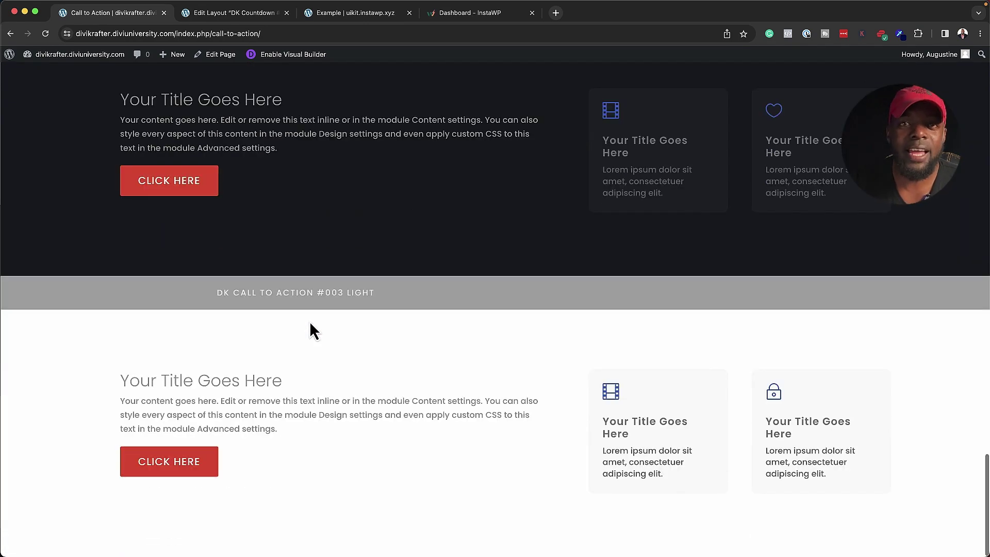
pyautogui.scroll(-1, 310, 321)
pyautogui.scroll(15, 310, 321)
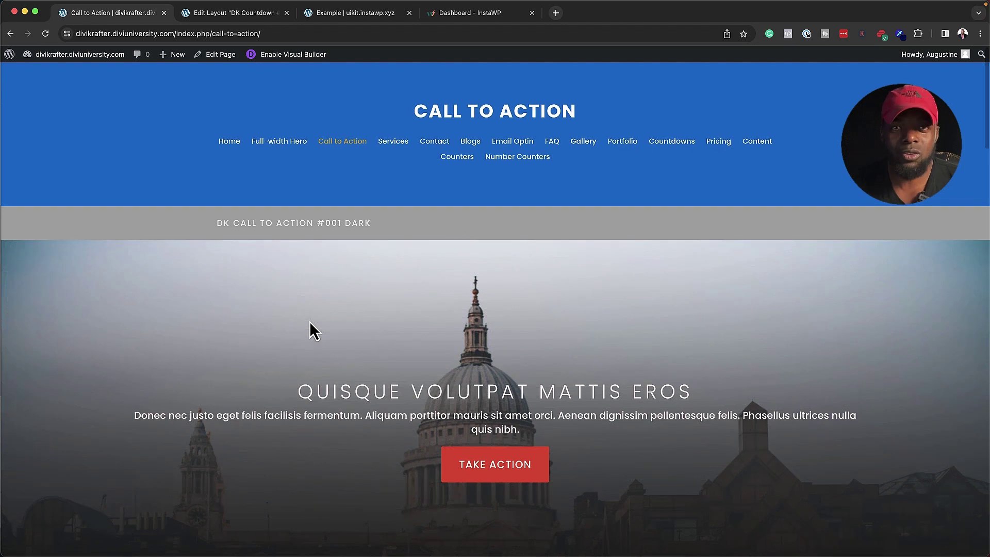